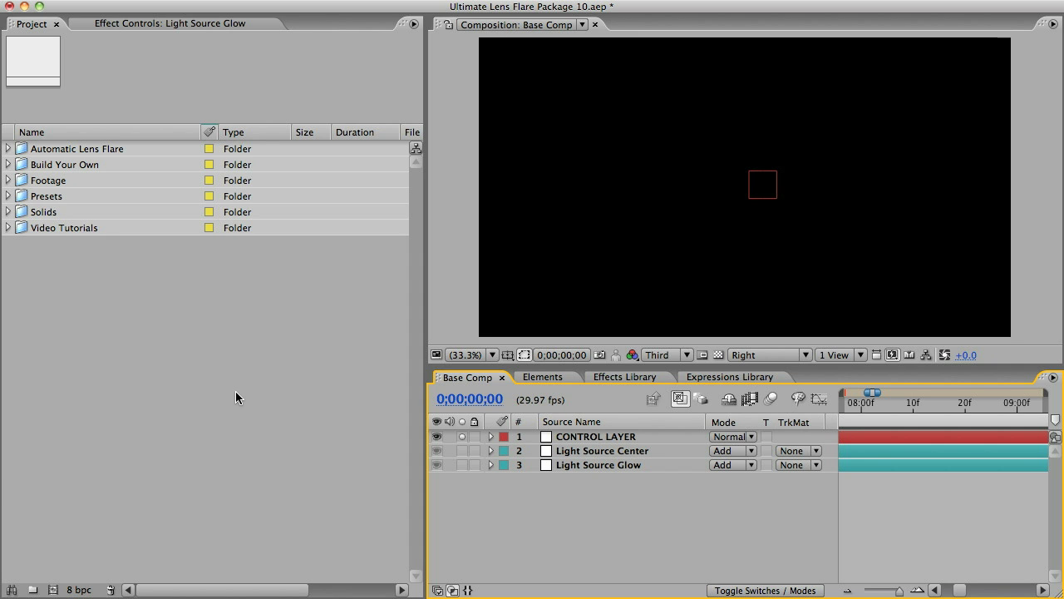
Step: Open the Simple Star and Ring composition from the Basic presets and move its CONTROL LAYER down to the frame's lower-left area
left_click(8, 196)
left_click(23, 227)
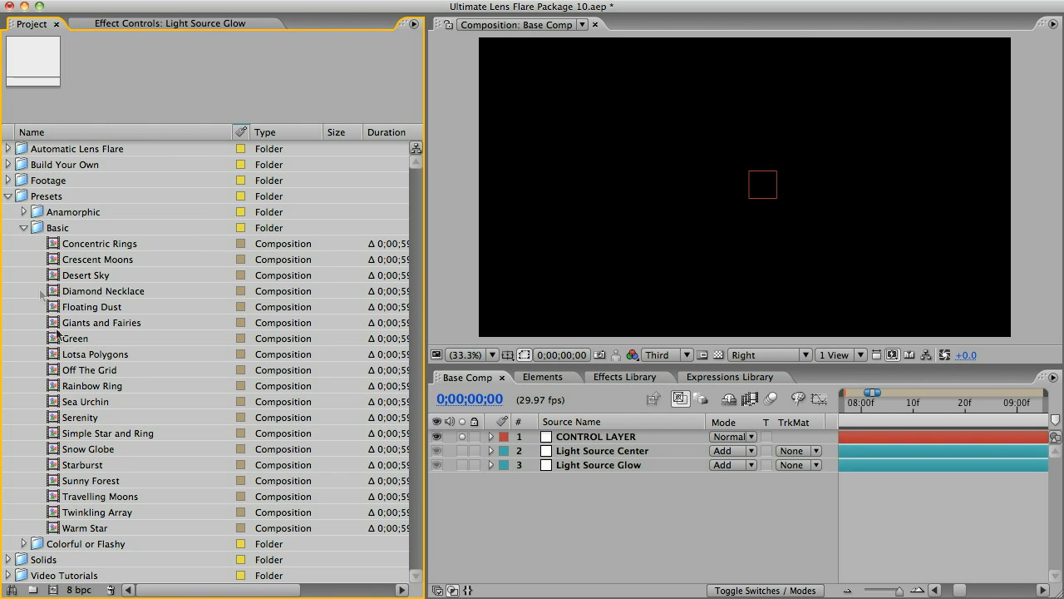
double_click(94, 436)
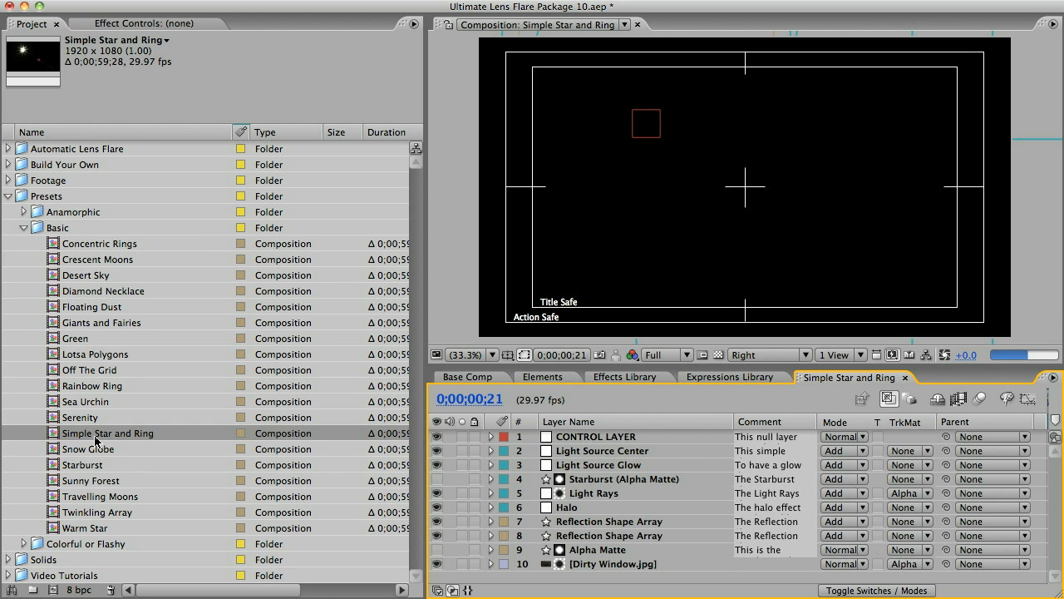
left_click(642, 127)
left_click_drag(642, 128, 640, 245)
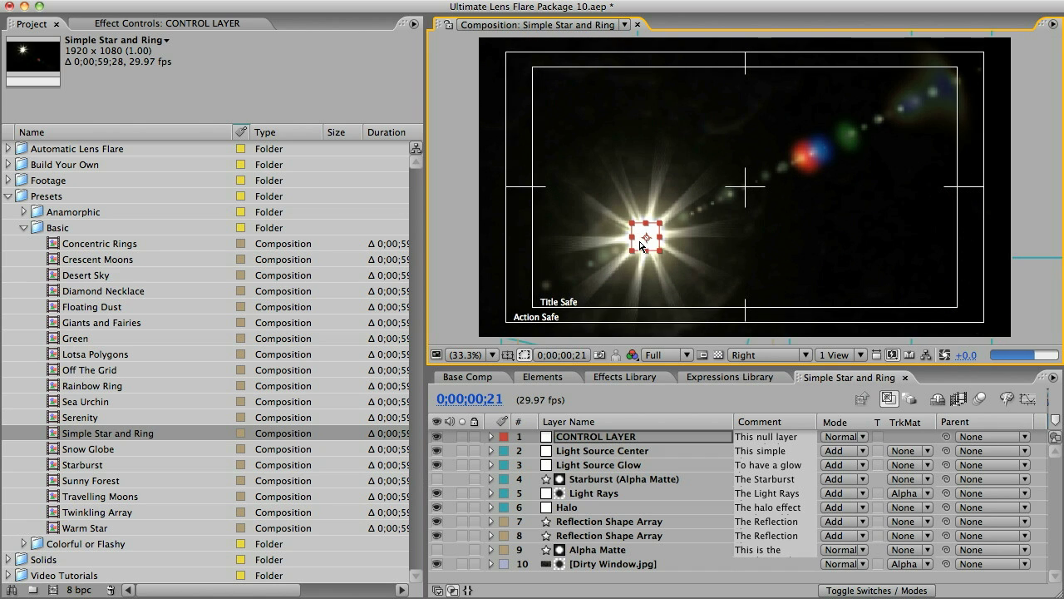
Step: Set the composition's preview resolution to Third and move the CONTROL LAYER up to the frame's upper-left area
left_click(665, 357)
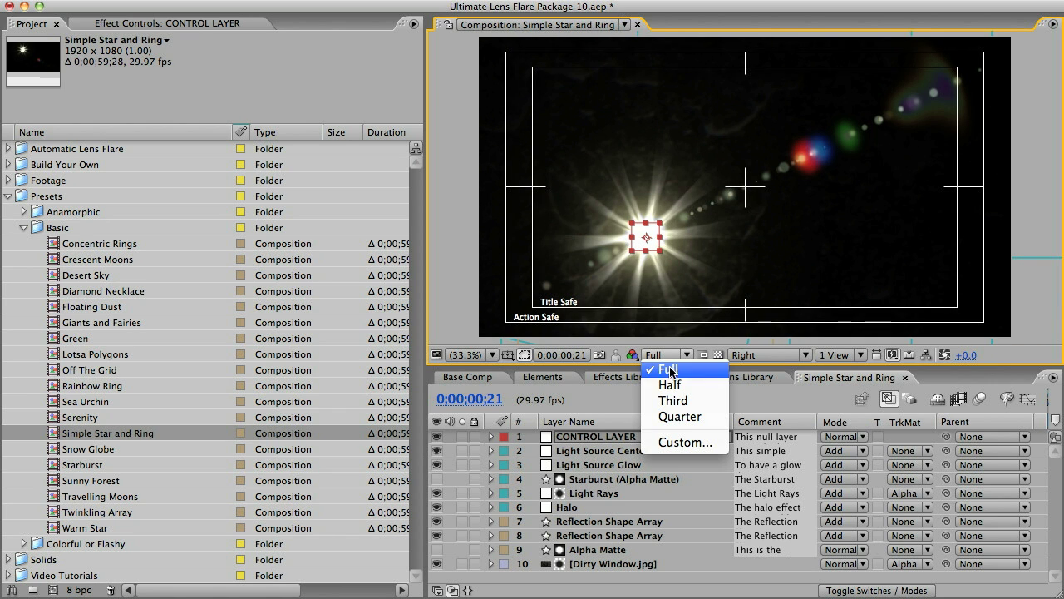
left_click(672, 402)
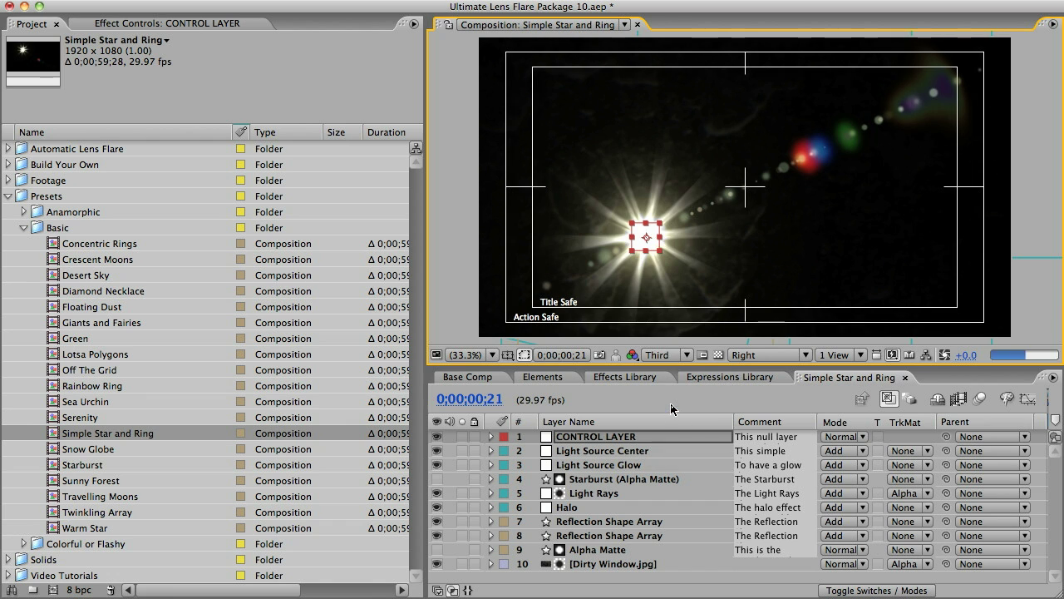
left_click_drag(652, 241, 604, 128)
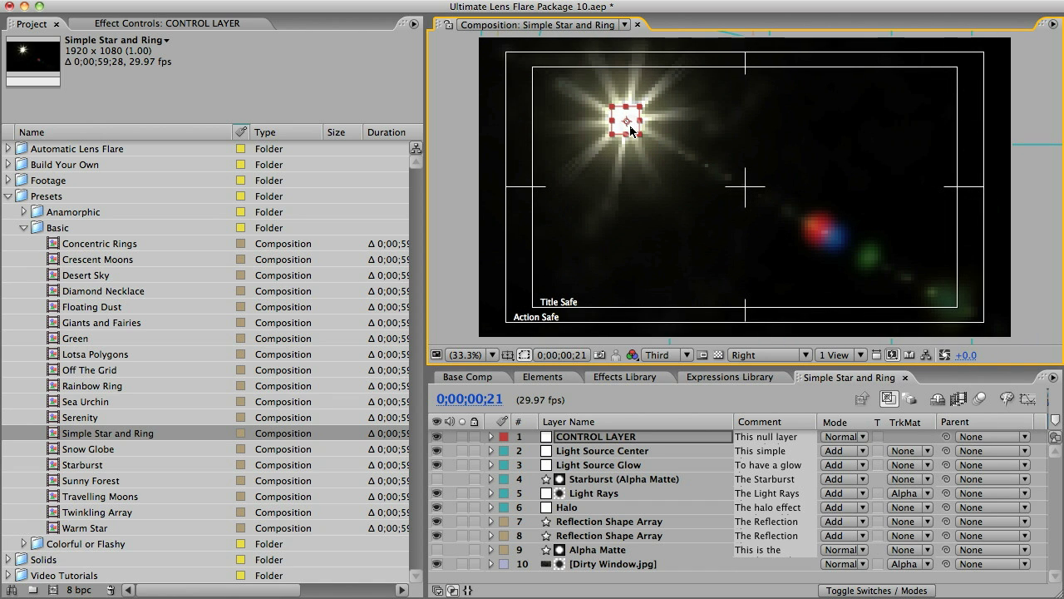
Step: Hide all layers below Light Source Glow and compare moving the CONTROL LAYER with Live Update off and on
left_click_drag(437, 493, 439, 572)
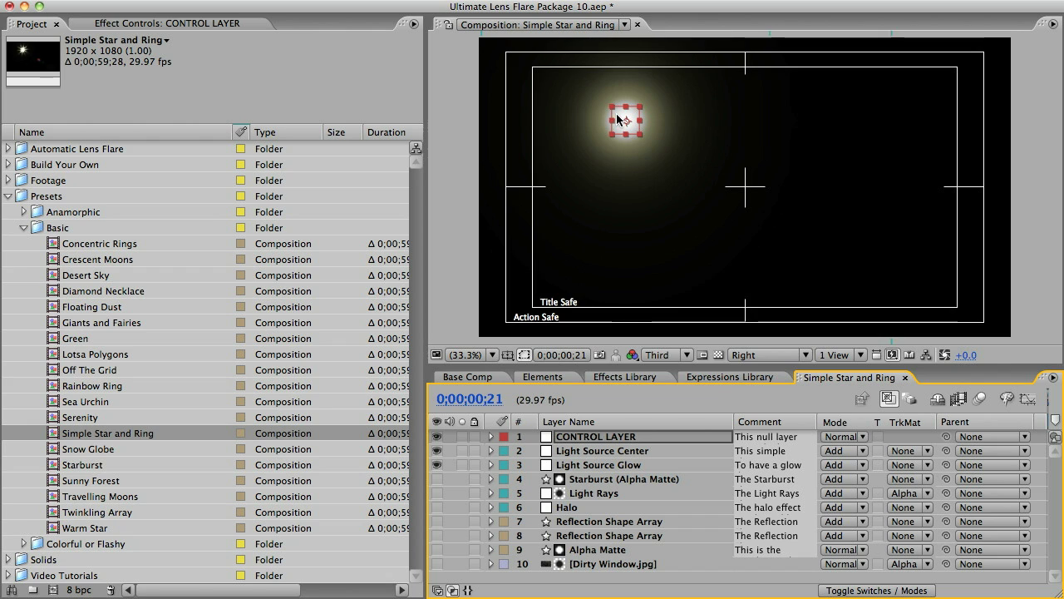
left_click_drag(624, 121, 595, 121)
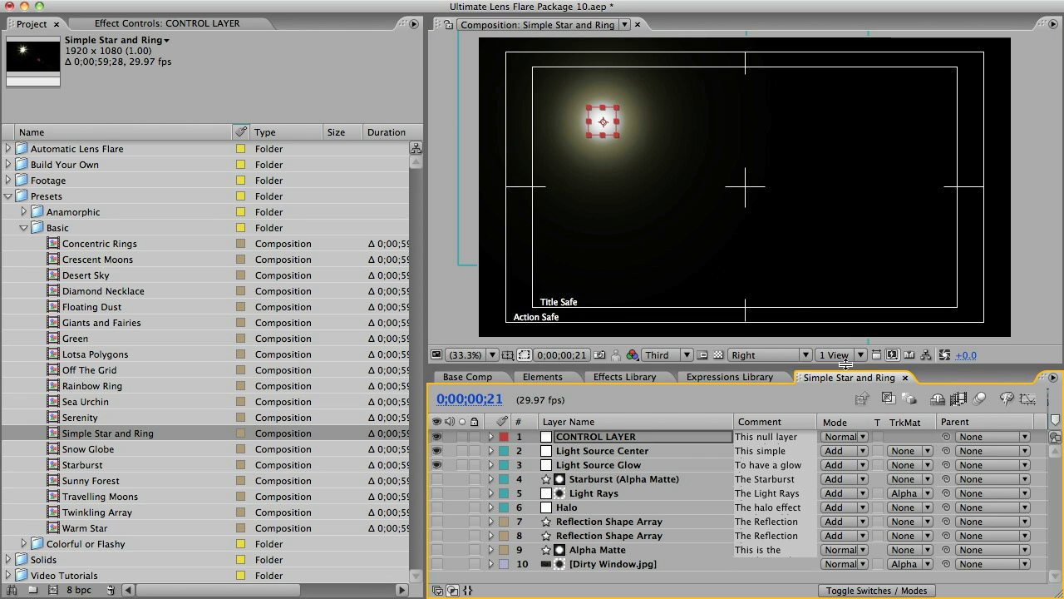
left_click(611, 124)
left_click_drag(757, 125, 603, 147)
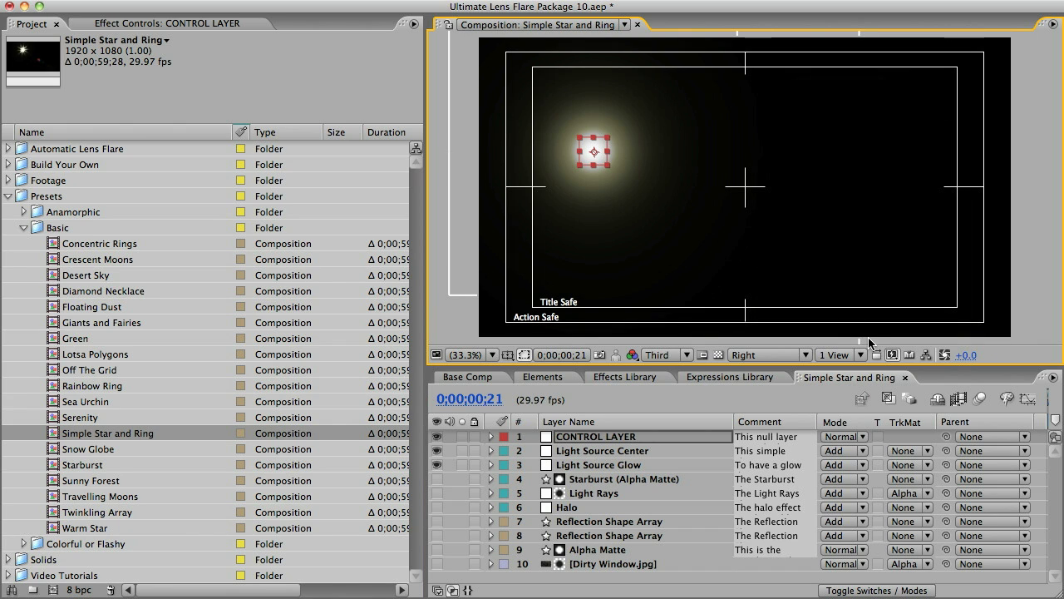
left_click(889, 401)
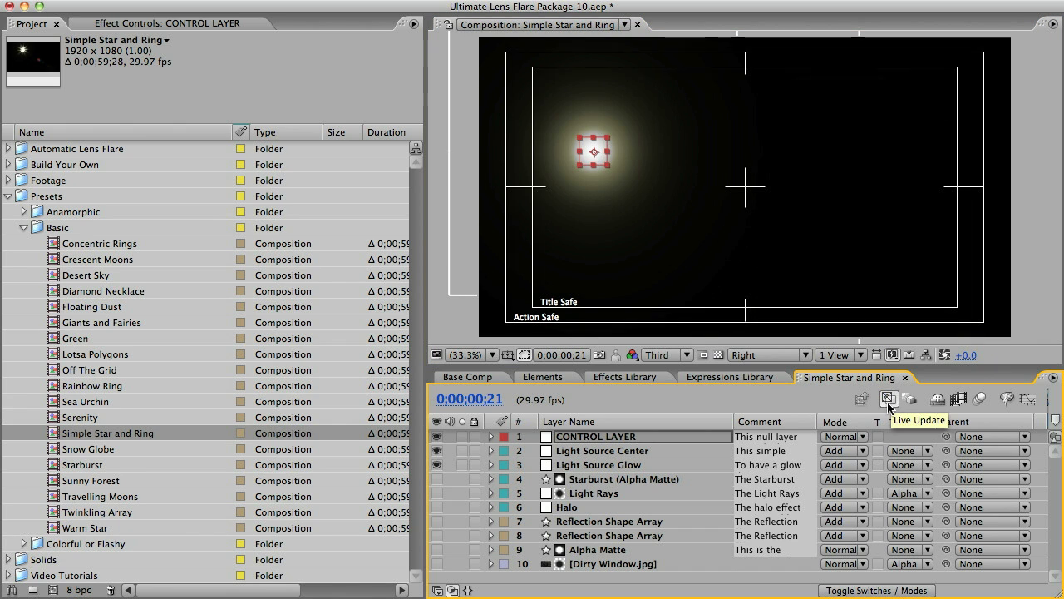
mouse_move(602, 148)
left_mouse_down()
mouse_move(843, 161)
mouse_move(646, 199)
mouse_move(615, 141)
left_mouse_up()
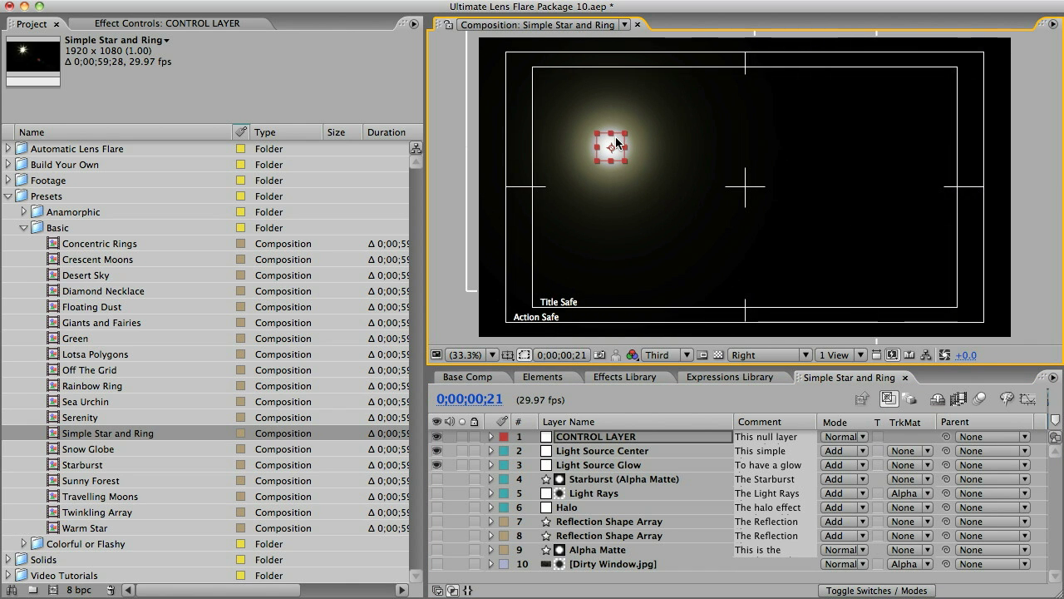
Step: Close the Simple Star and Ring composition and examine the Circle Radius expression on Base Comp's Light Source Center layer
left_click(904, 377)
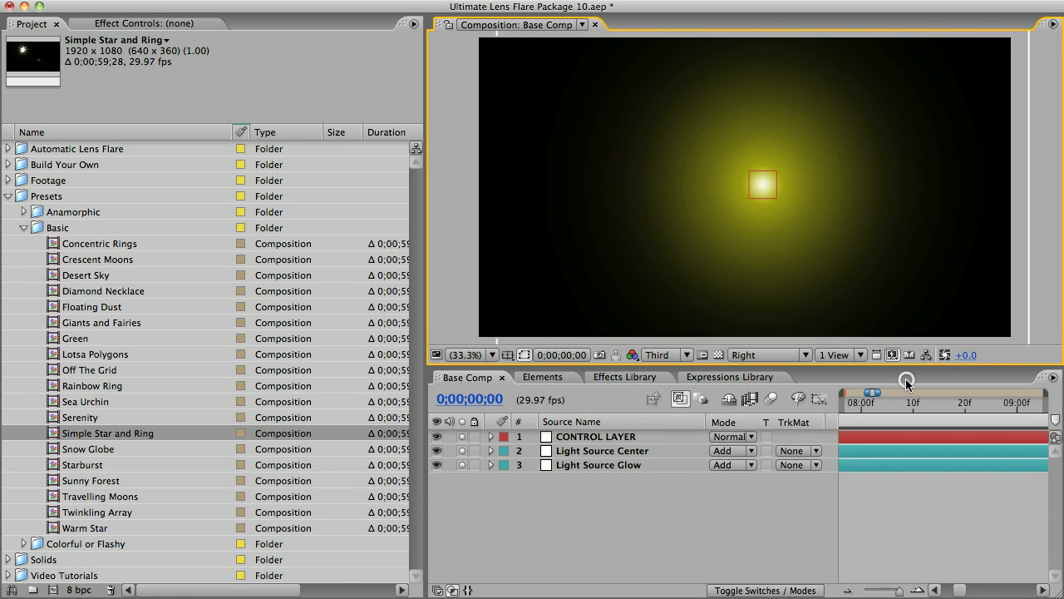
left_click(655, 450)
key("e")
key("e")
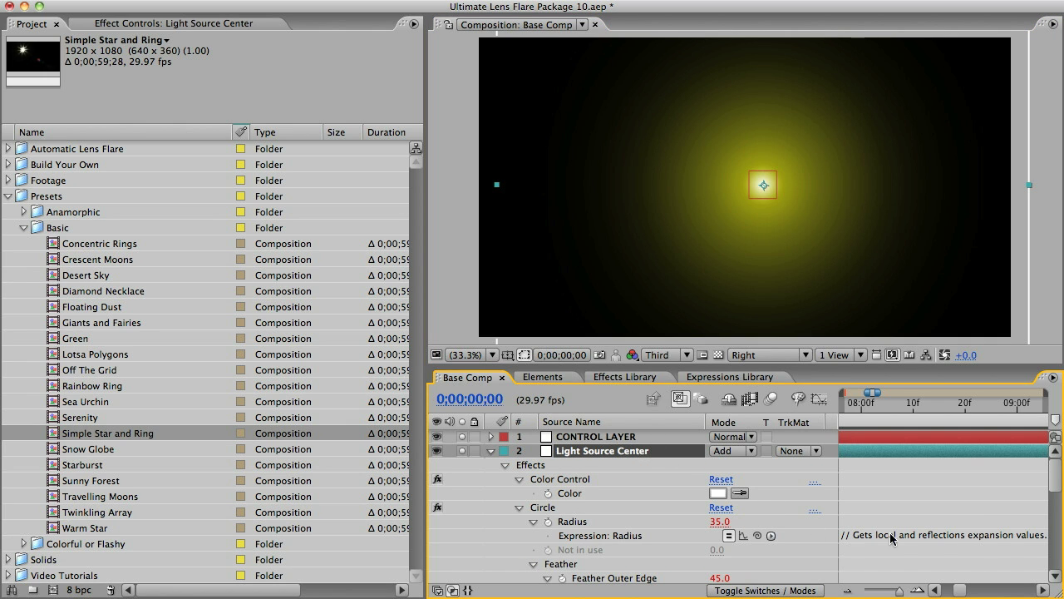
left_click(889, 536)
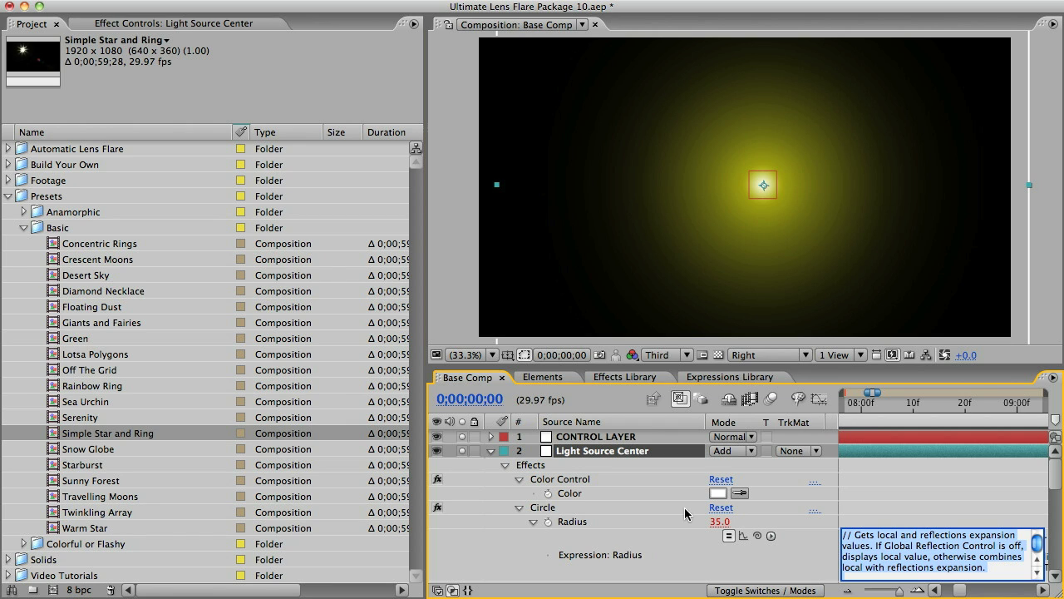
left_click(491, 450)
left_click(491, 451)
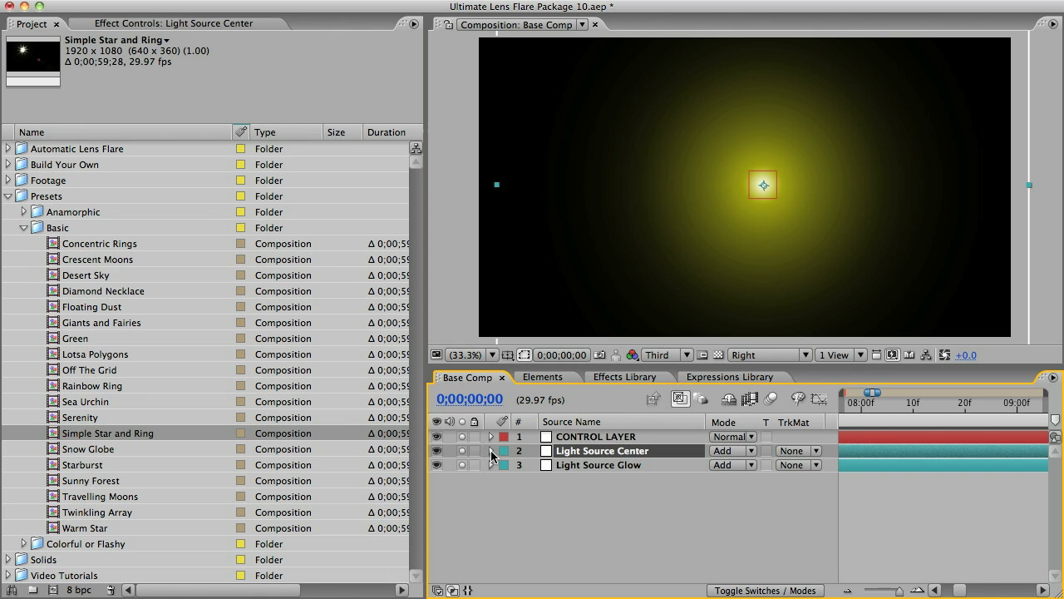
Step: Delete CONTROL LAYER from Base Comp and dismiss every expression warning
left_click(592, 437)
key("Delete")
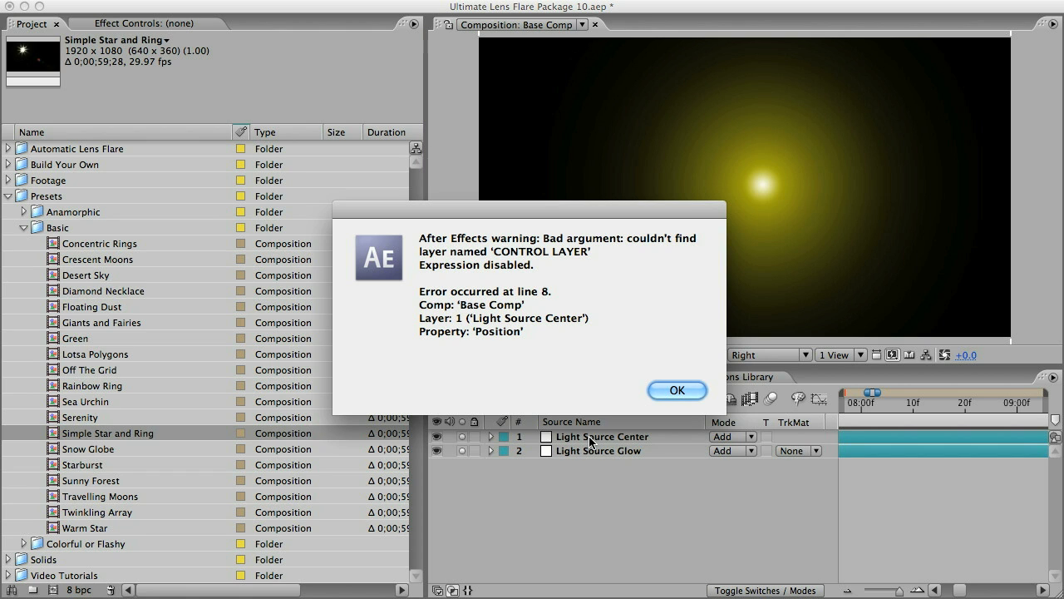
left_click(676, 390)
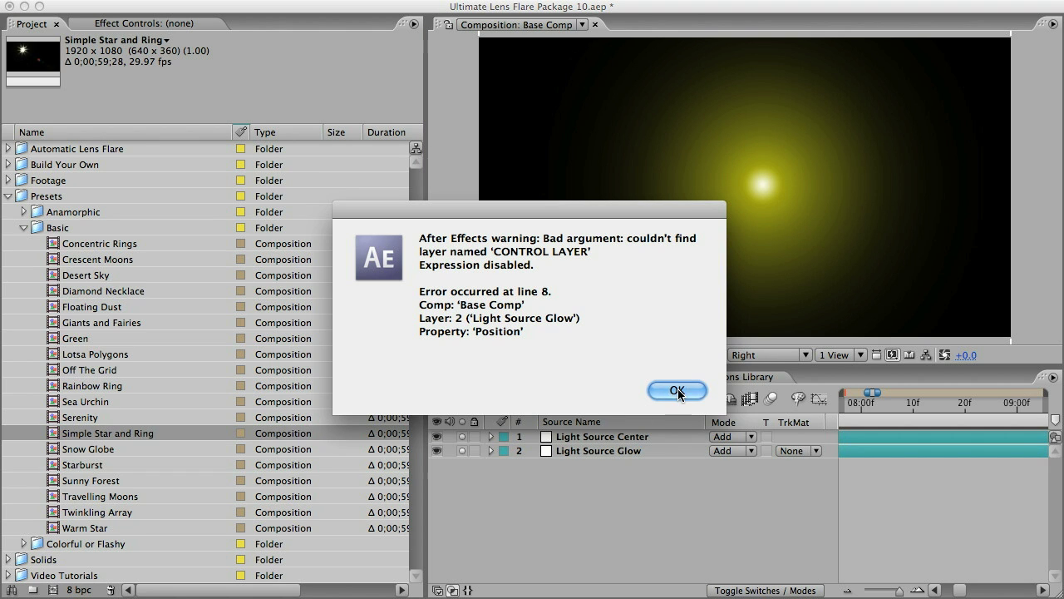
left_click(677, 390)
left_click(678, 391)
left_click(678, 391)
left_click(678, 391)
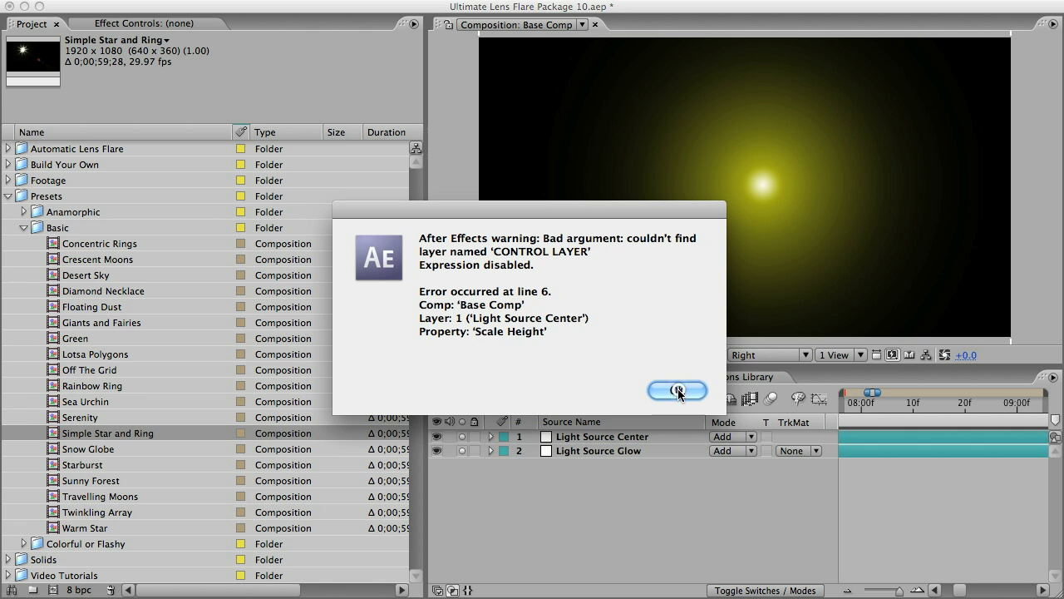
left_click(678, 391)
left_click(678, 391)
left_click(678, 391)
left_click(677, 391)
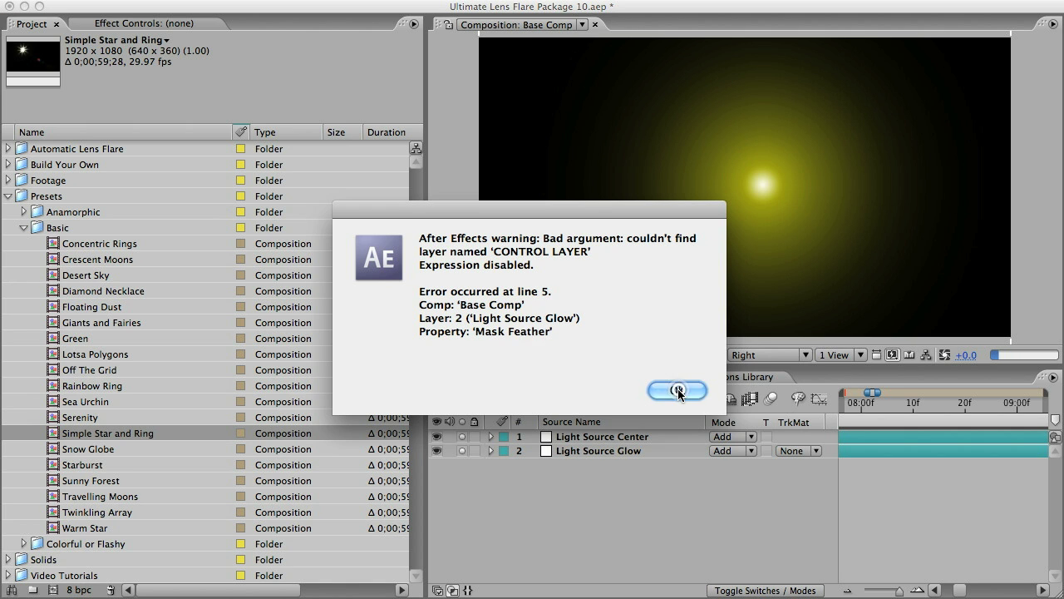
left_click(678, 390)
left_click(677, 391)
left_click(677, 390)
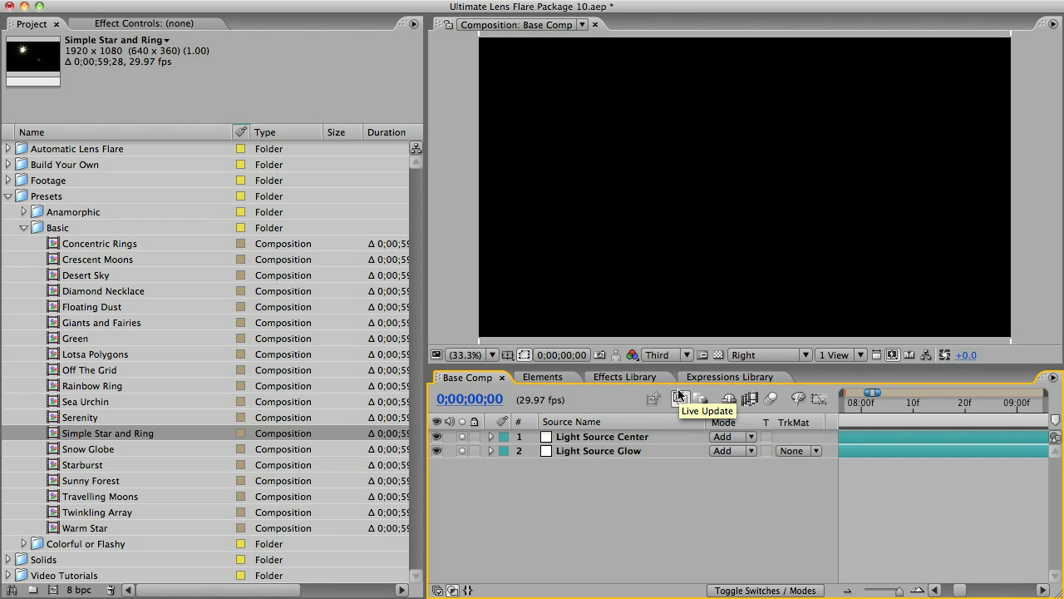
left_click(678, 395)
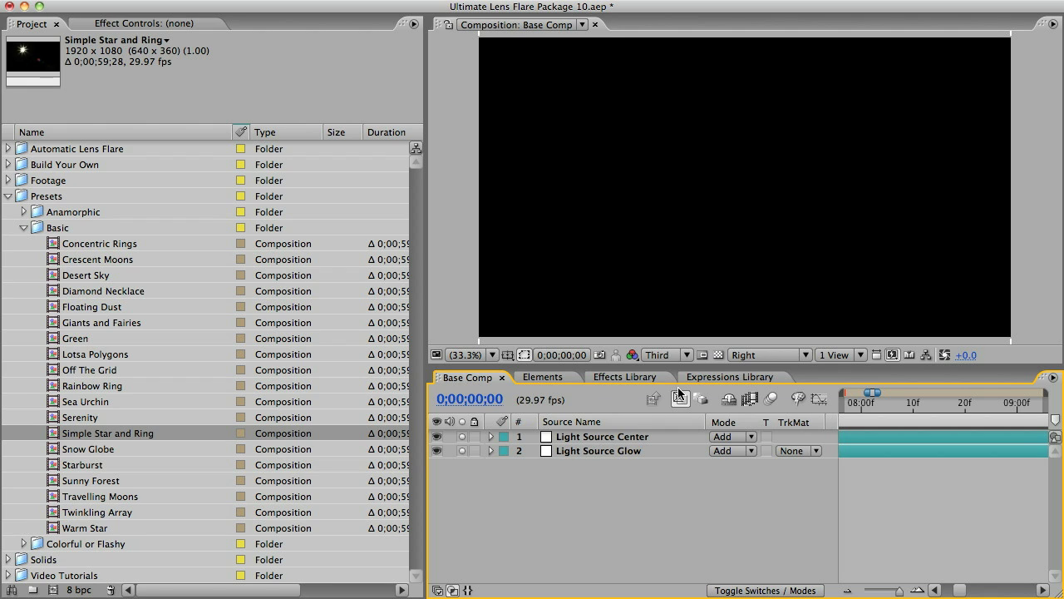
Step: Undo the deletion of CONTROL LAYER and reveal the expression errors on all three Base Comp layers
key("super+z")
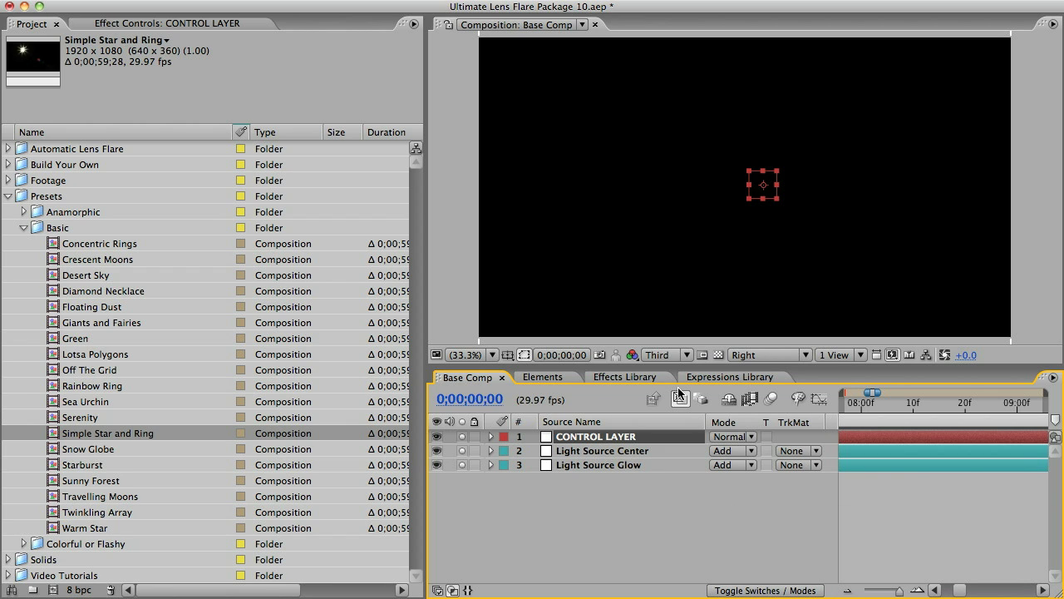
left_click(623, 465, "shift")
right_click(602, 470)
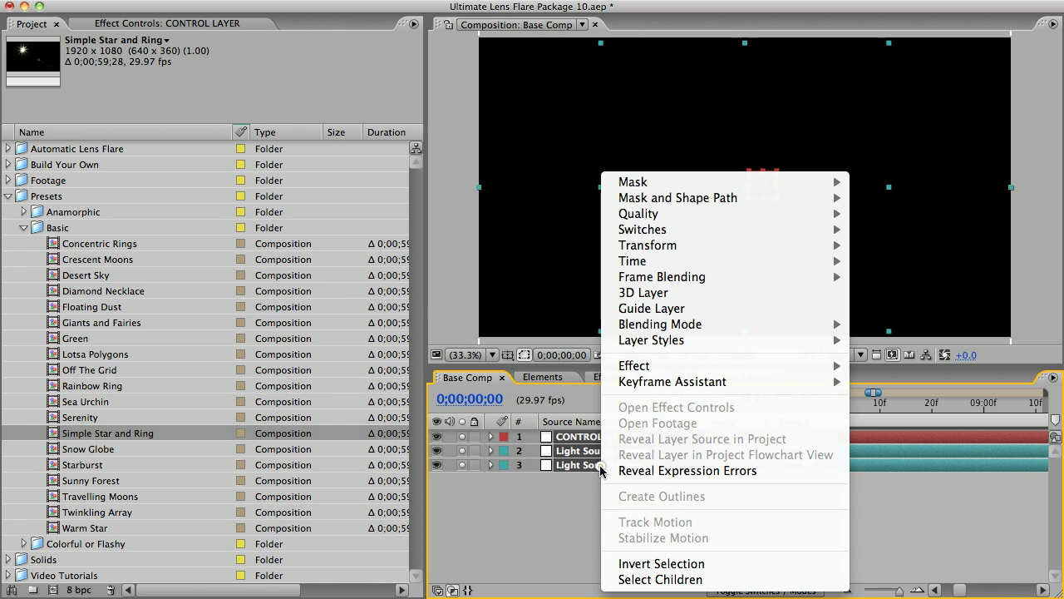
left_click(659, 471)
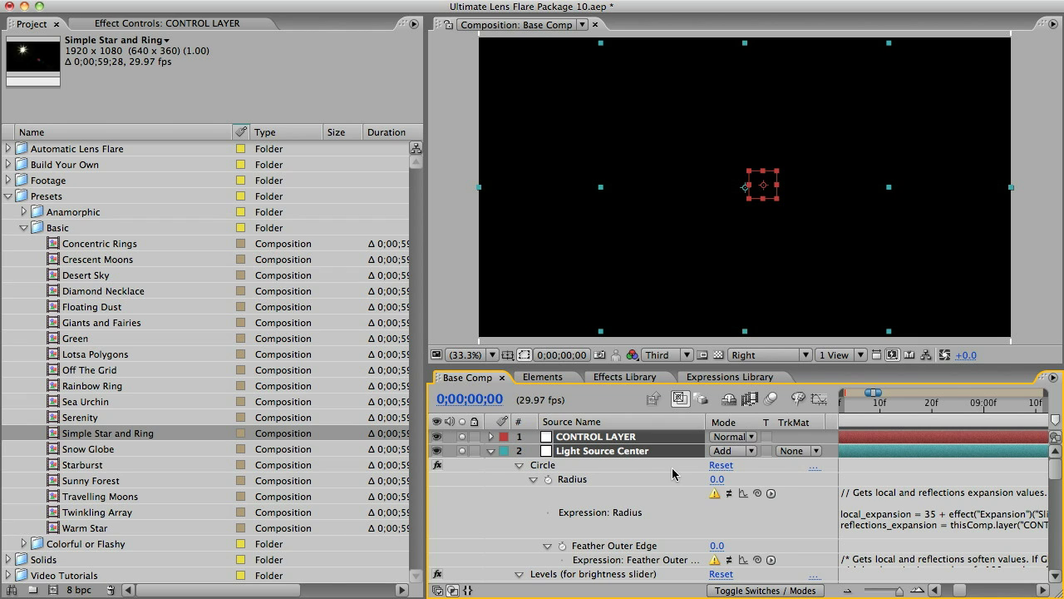
Step: Re-enable the Circle Radius expression on Light Source Center, then collapse the layer properties and deselect all layers
left_click(729, 494)
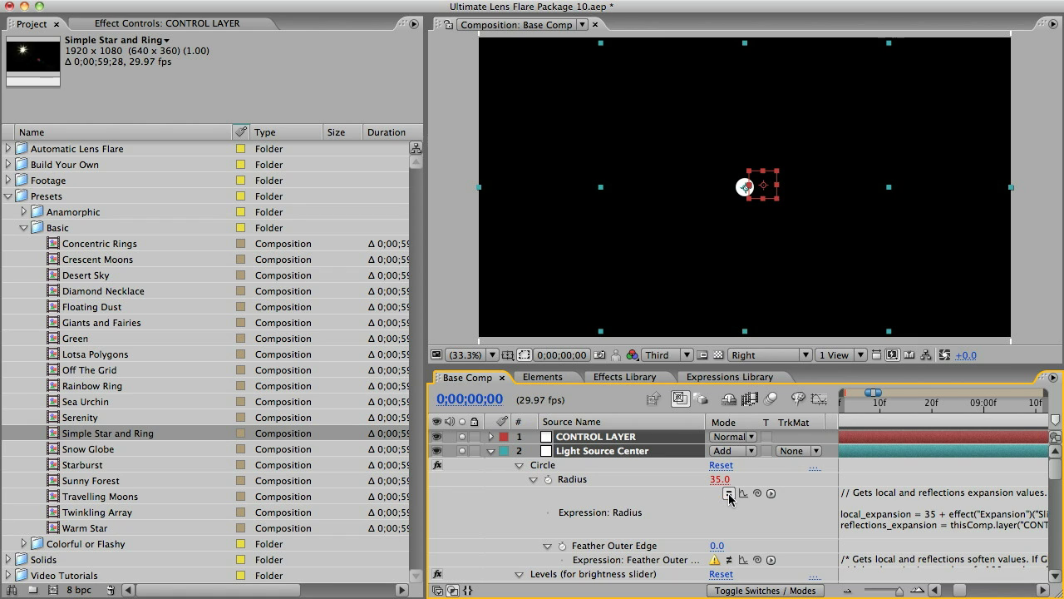
left_click(491, 451)
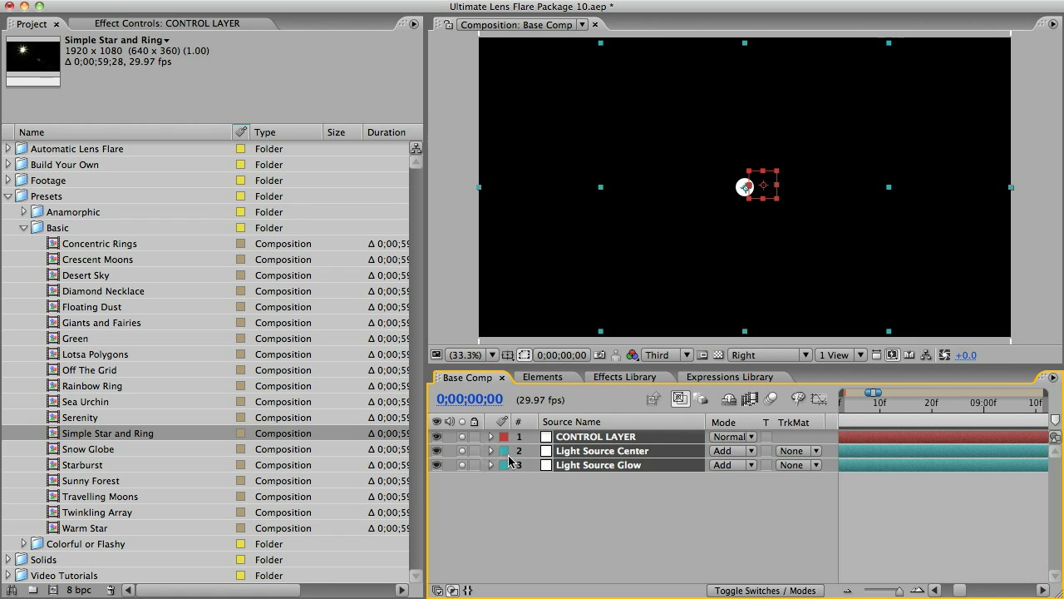
left_click(586, 491)
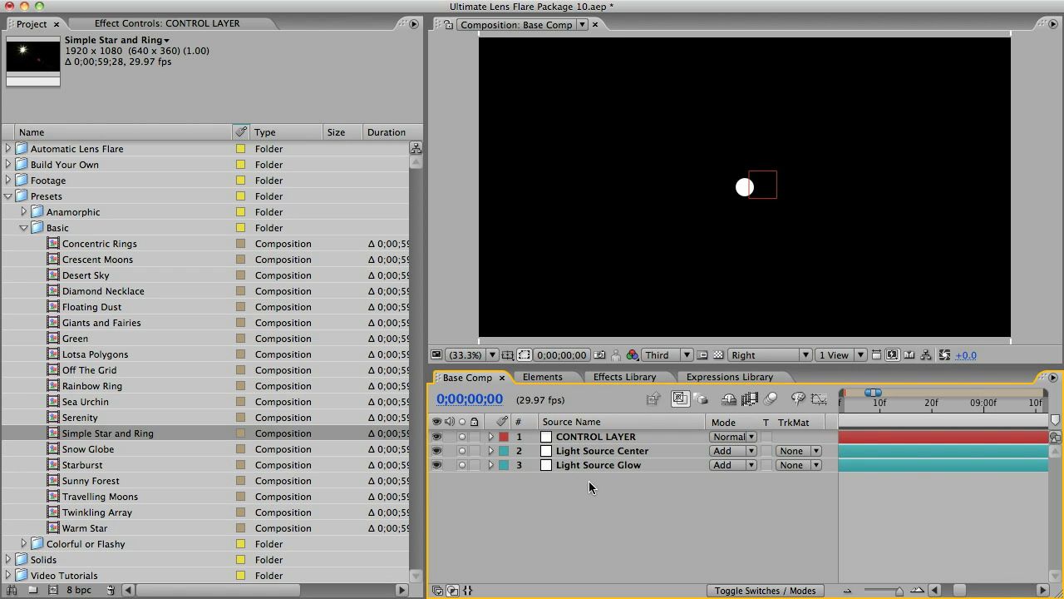
Step: Copy the Light Rays Alpha Matte and Light Rays layers from the Elements composition
left_click(543, 378)
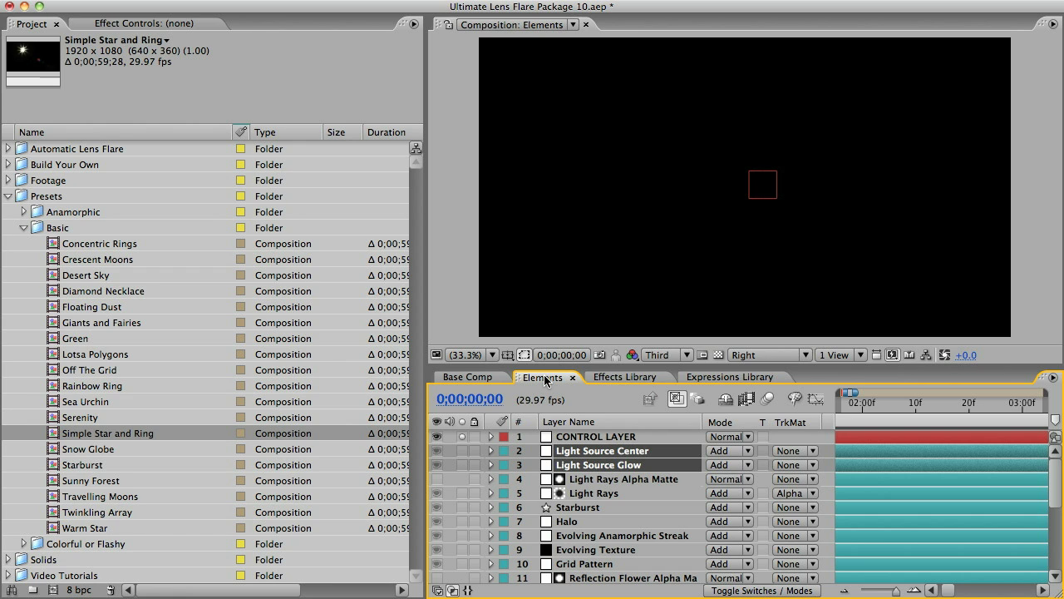
left_click(592, 494)
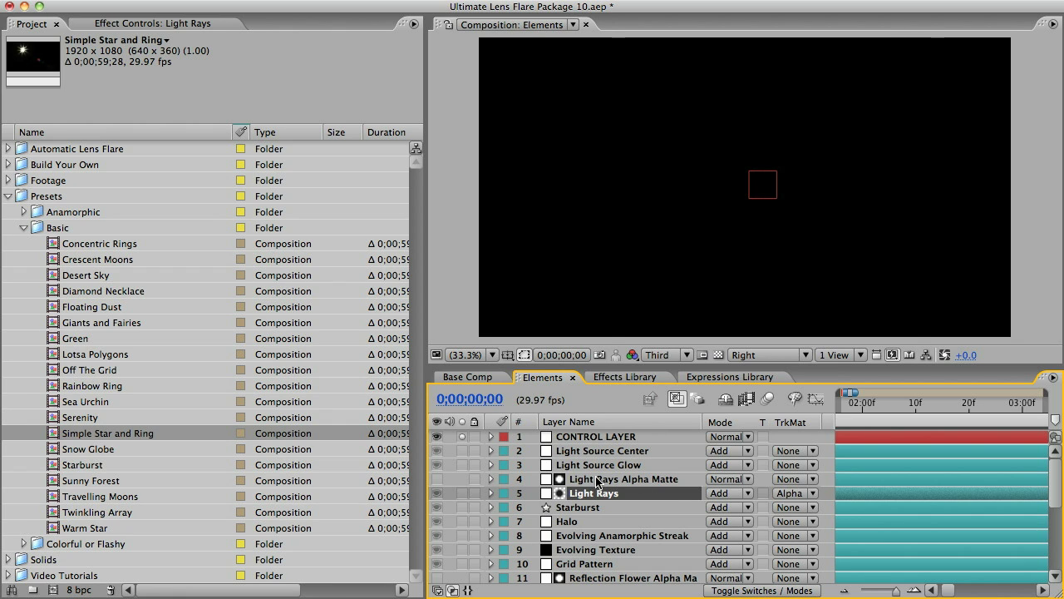
left_click(596, 480)
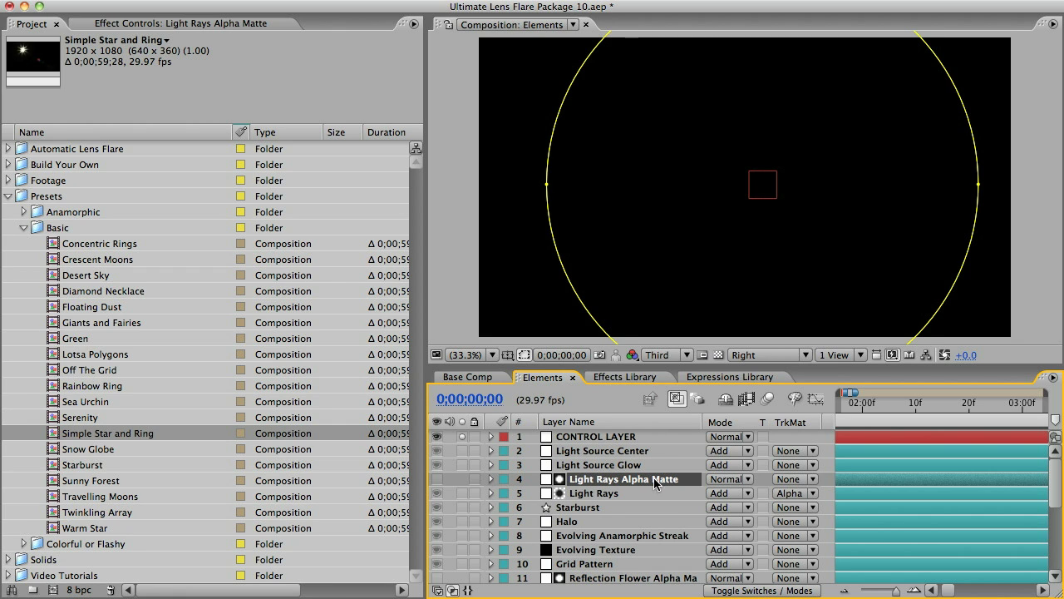
left_click(599, 493, "shift")
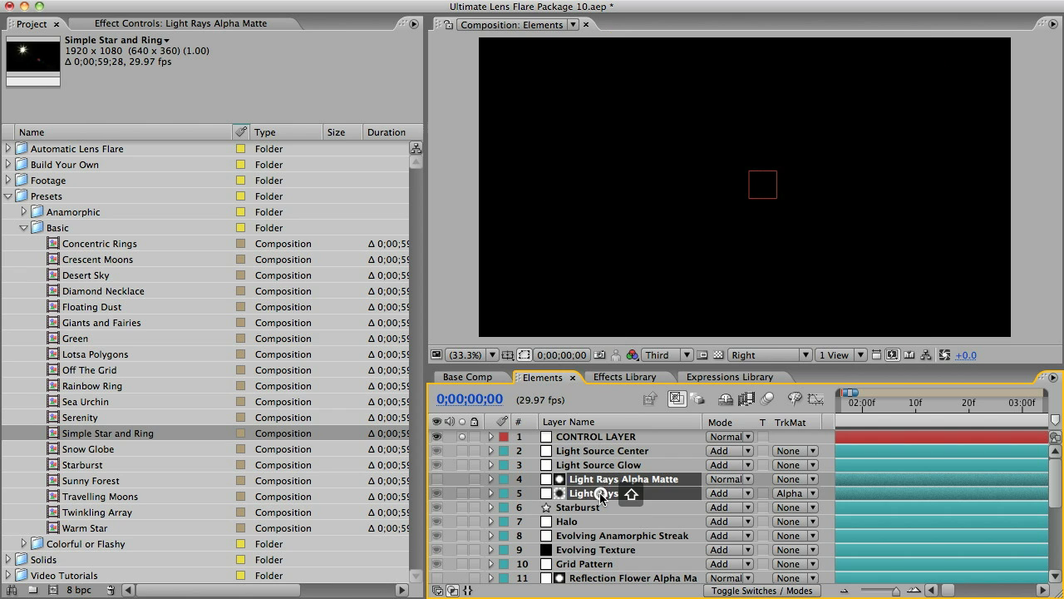
key("super+c")
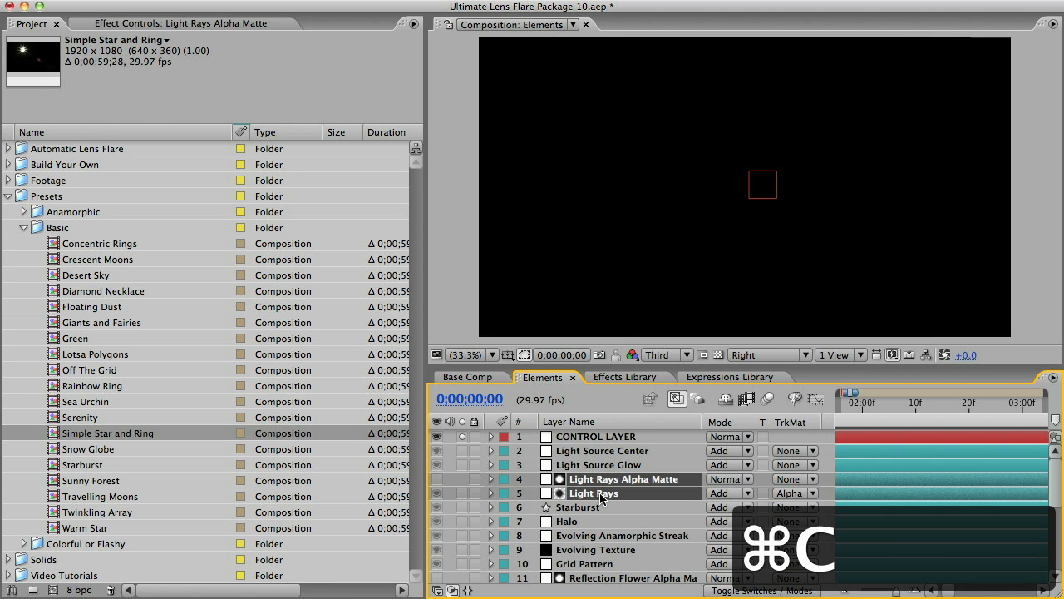
Step: Paste the copied Light Rays layers into Base Comp and place them directly below CONTROL LAYER
left_click(466, 377)
key("super+v")
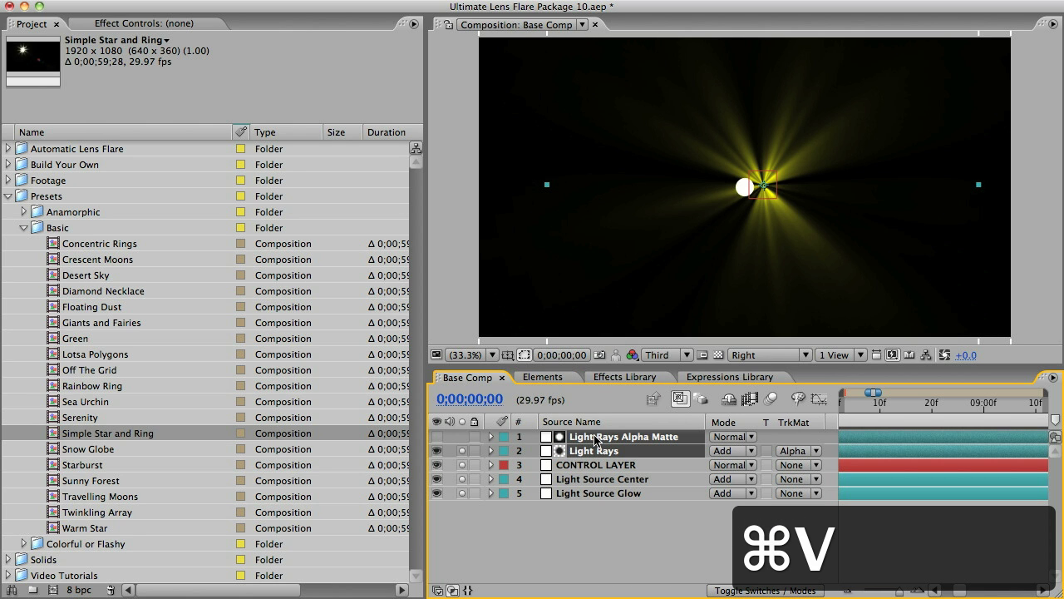
left_click_drag(594, 436, 593, 471)
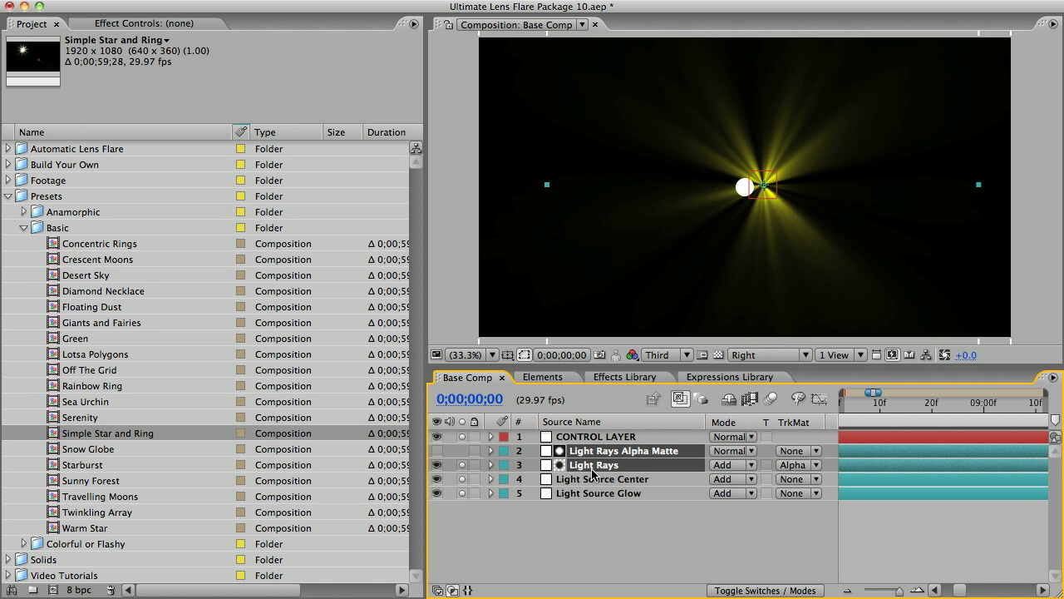
Step: Duplicate the Light Source Center layer in Base Comp five times and delete all five copies
left_click(723, 379)
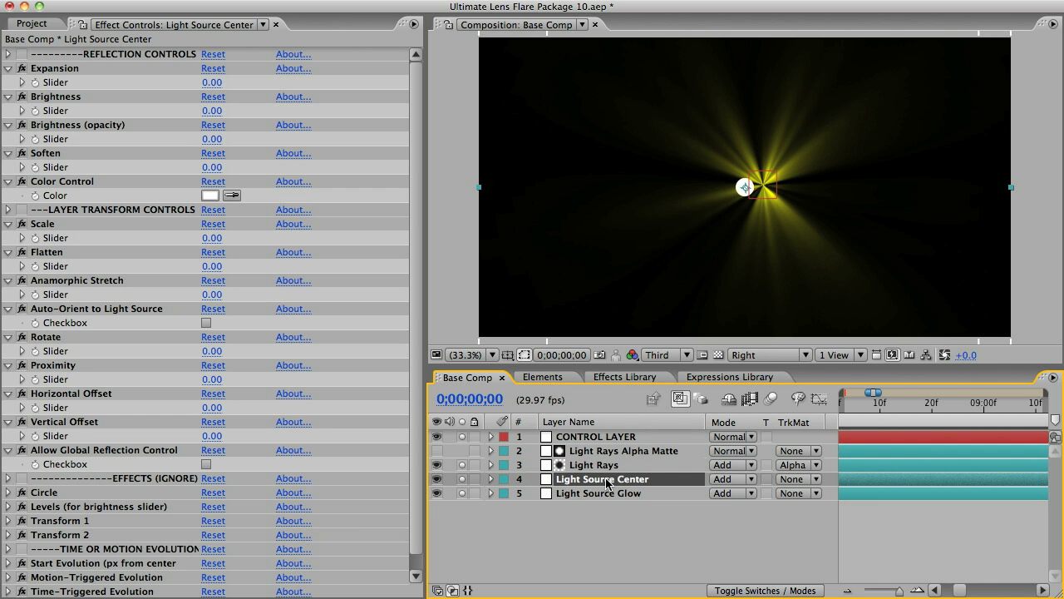
key("super+d")
key("super+d")
key("super+d")
key("super+d")
key("super+d")
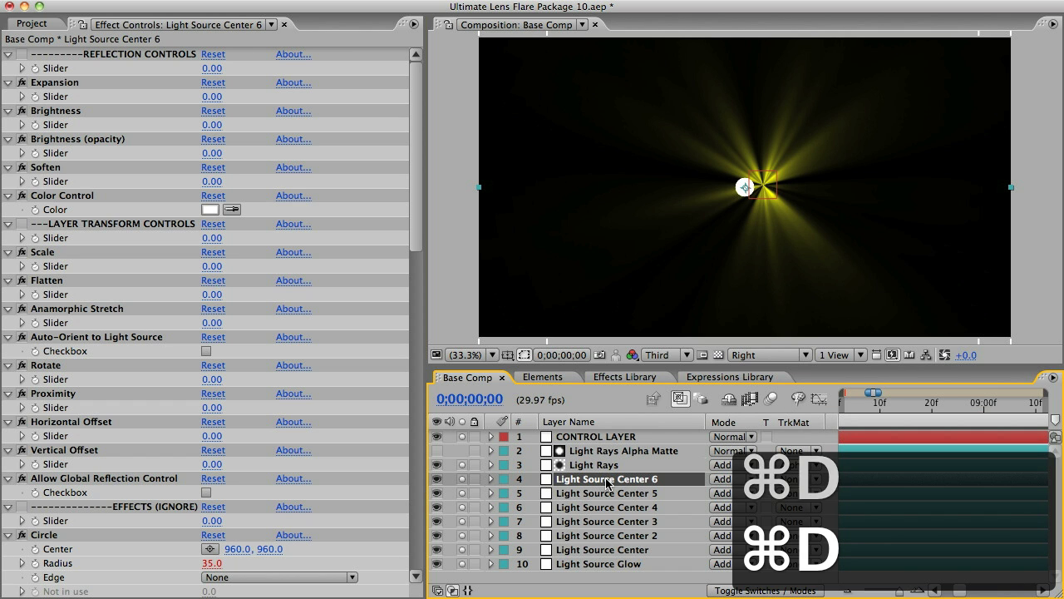
left_click(628, 536, "shift")
key("BackSpace")
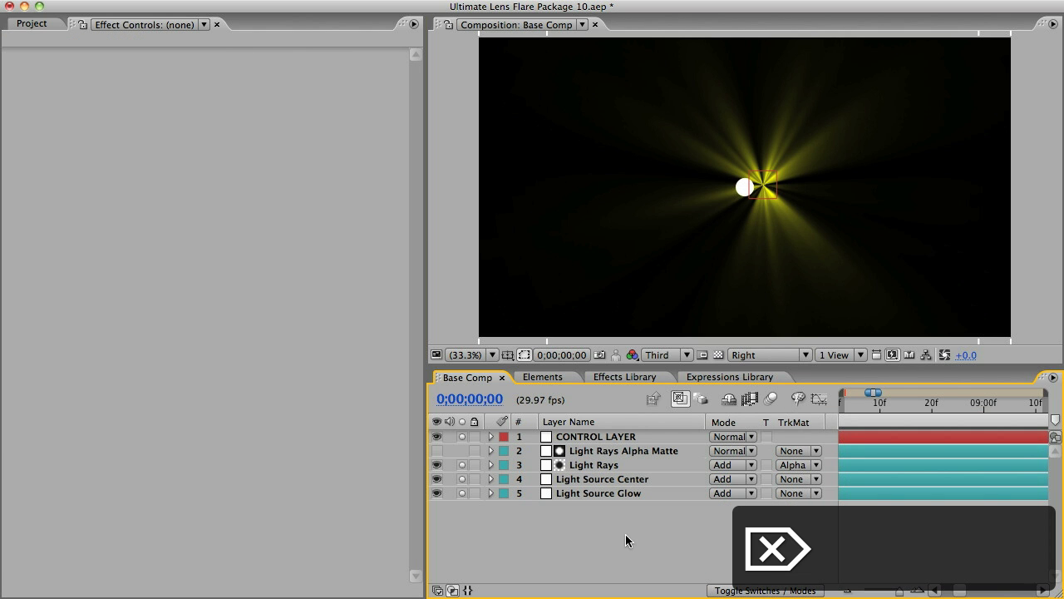
Step: Duplicate the Light Rays Alpha Matte and Light Rays layers together and delete the duplicated pair
left_click(619, 452)
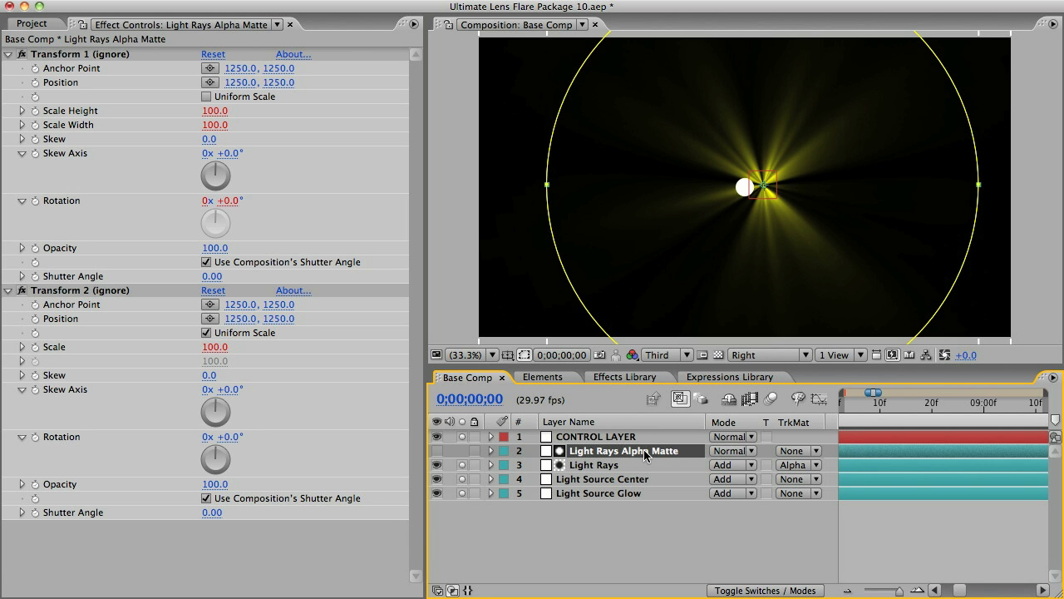
left_click(589, 470)
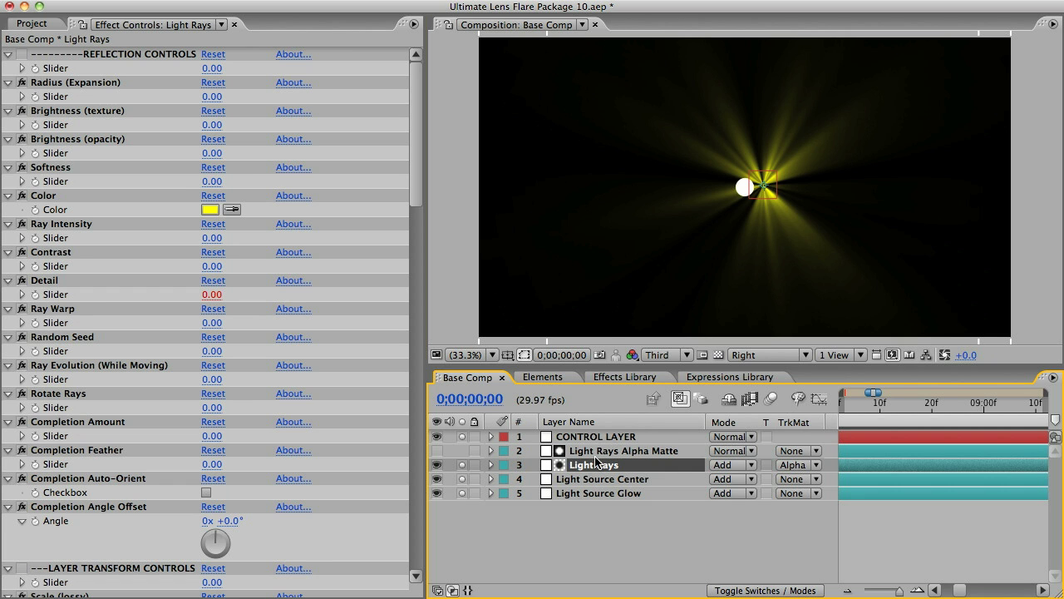
left_click(597, 453)
left_click(595, 468, "shift")
key("super+d")
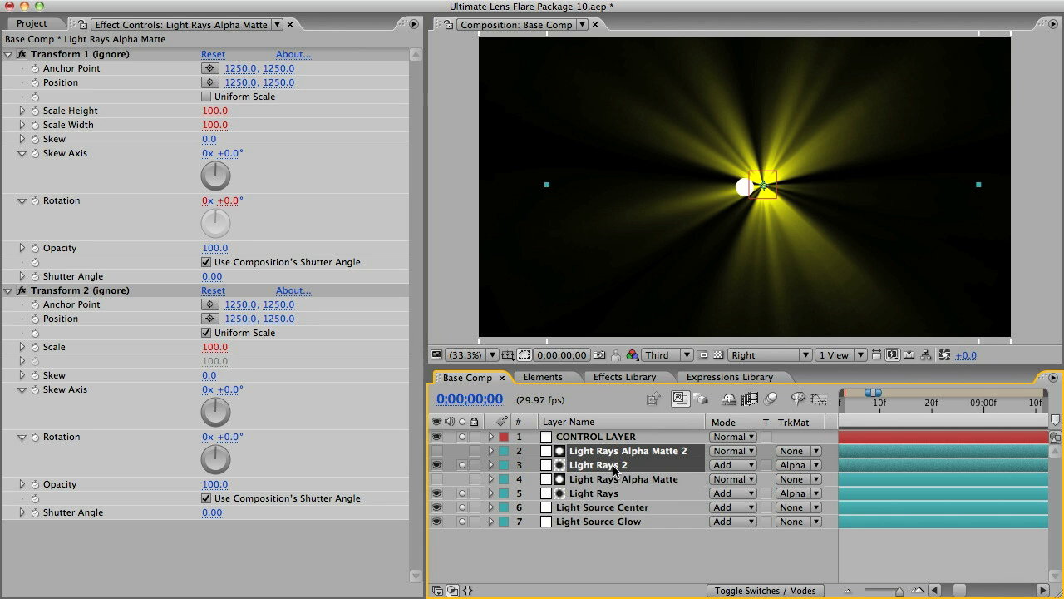
key("BackSpace")
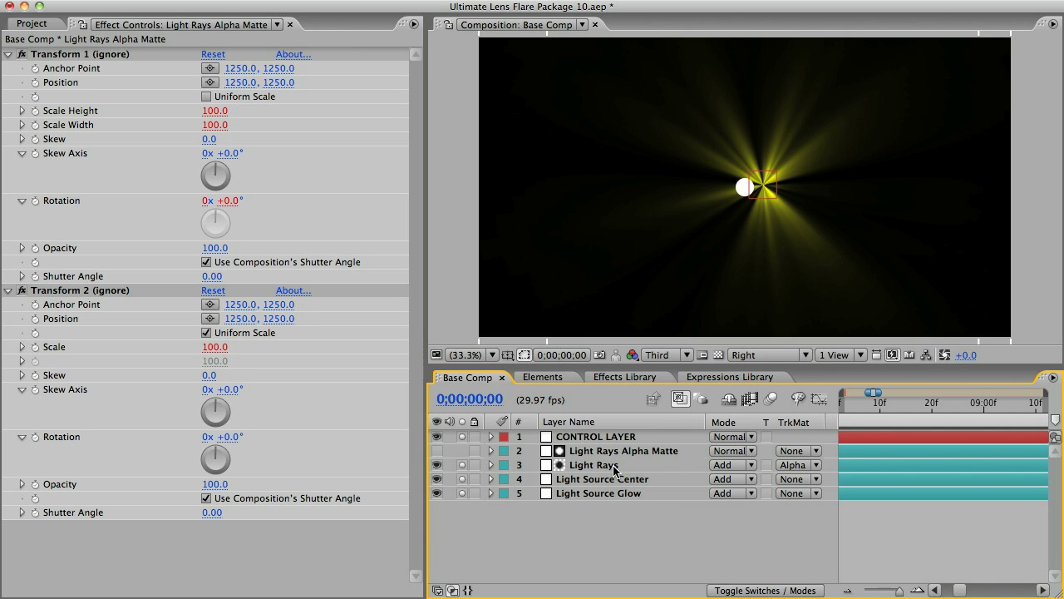
Step: In the Elements composition, rename the Light Rays layers as Light Rays Alpha Matte 2 and Light Rays 2
left_click(539, 377)
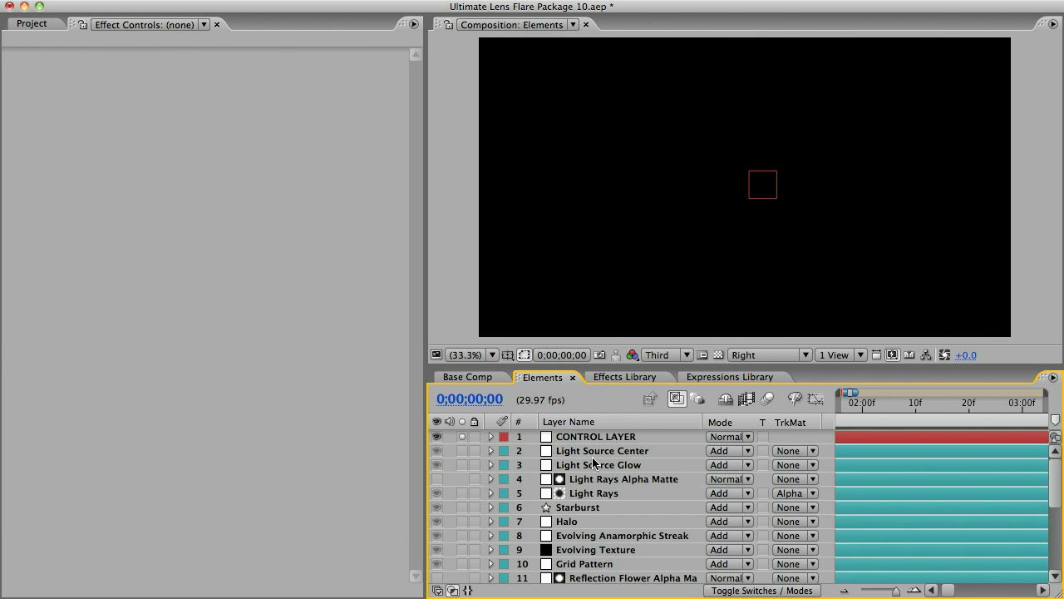
left_click(614, 480)
key("Return")
key("Right")
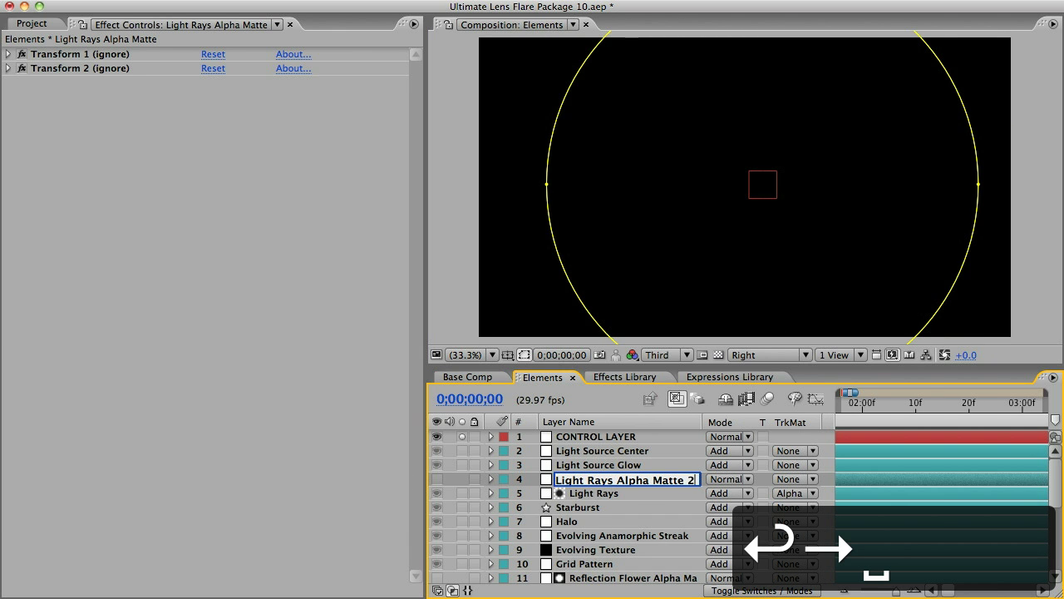
type("2")
key("Return")
left_click(601, 494)
key("Return")
key("Right")
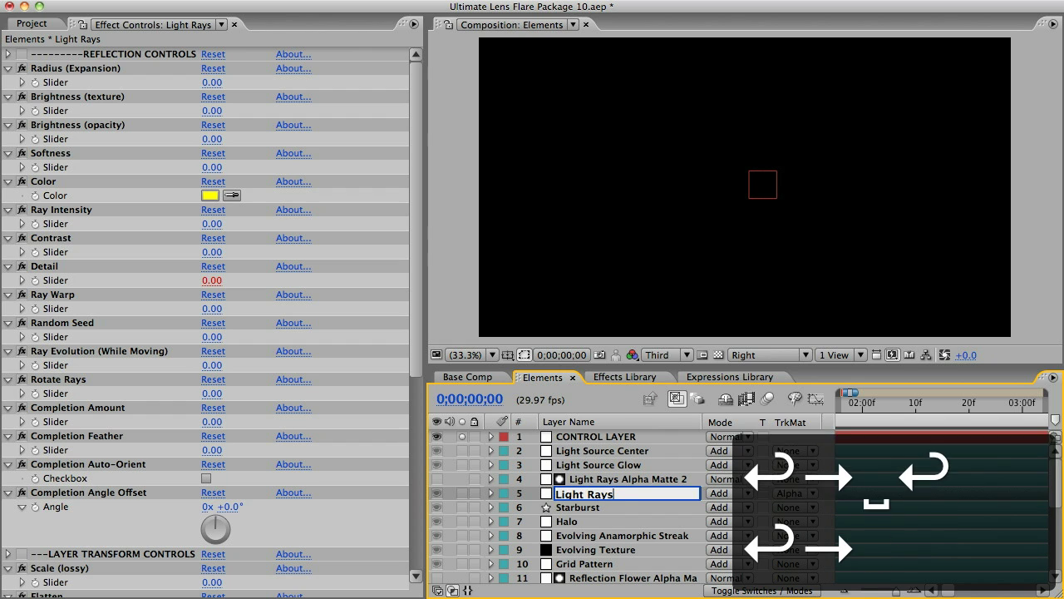
type("2")
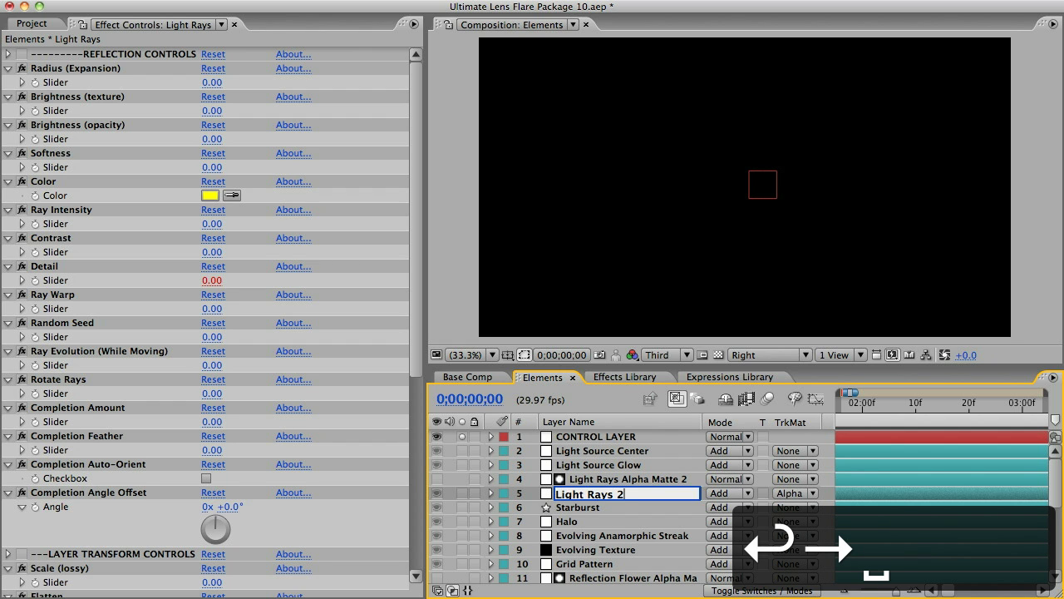
Step: Copy the two renamed layers from Elements into Base Comp below the original Light Rays pair, and delete them from Base Comp
left_click(601, 480, "shift")
key("super+c")
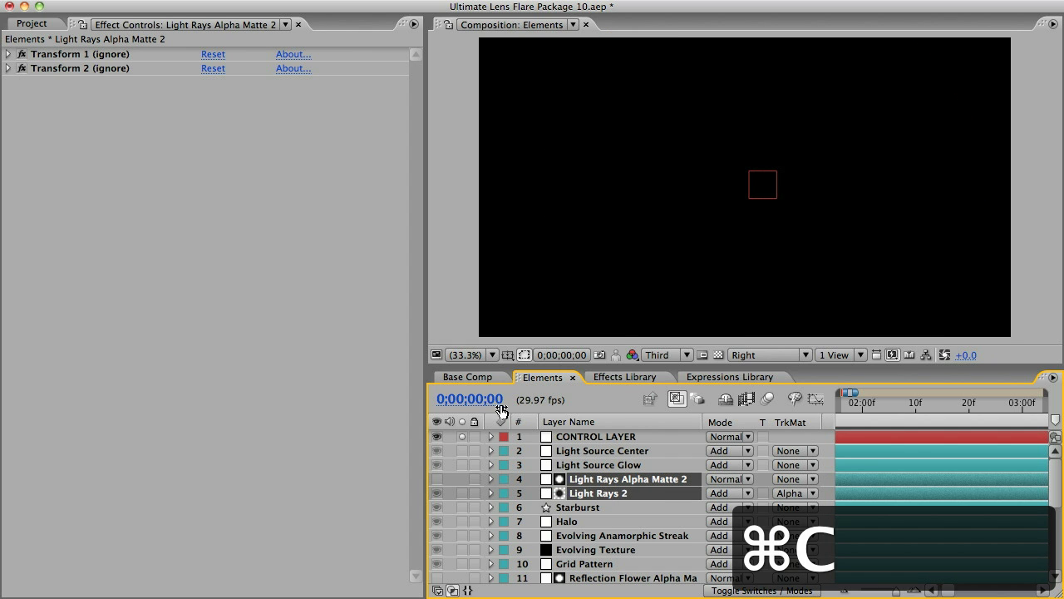
left_click(472, 377)
key("super+v")
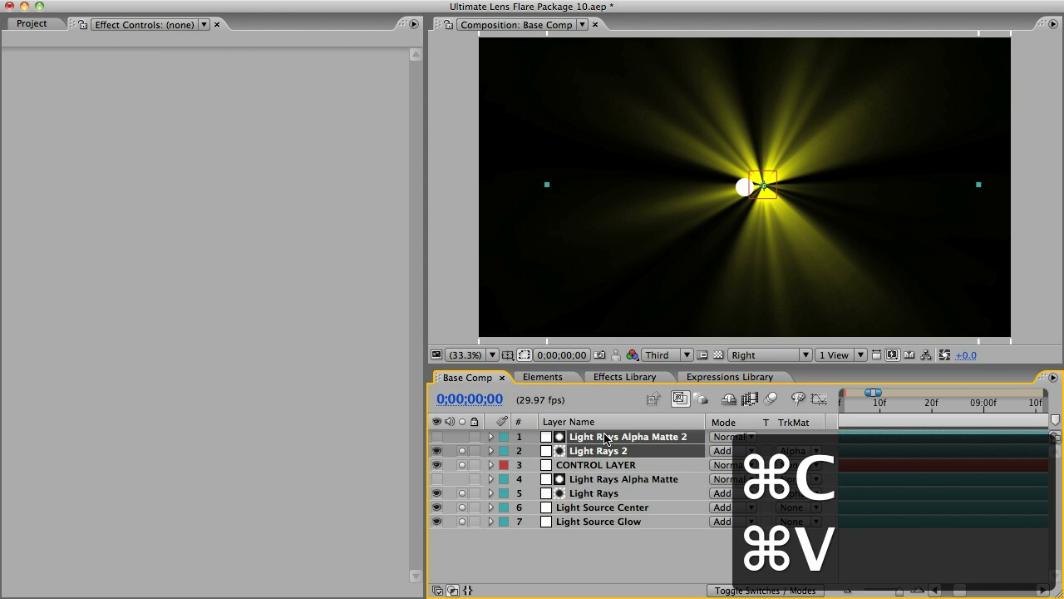
left_click_drag(605, 439, 609, 496)
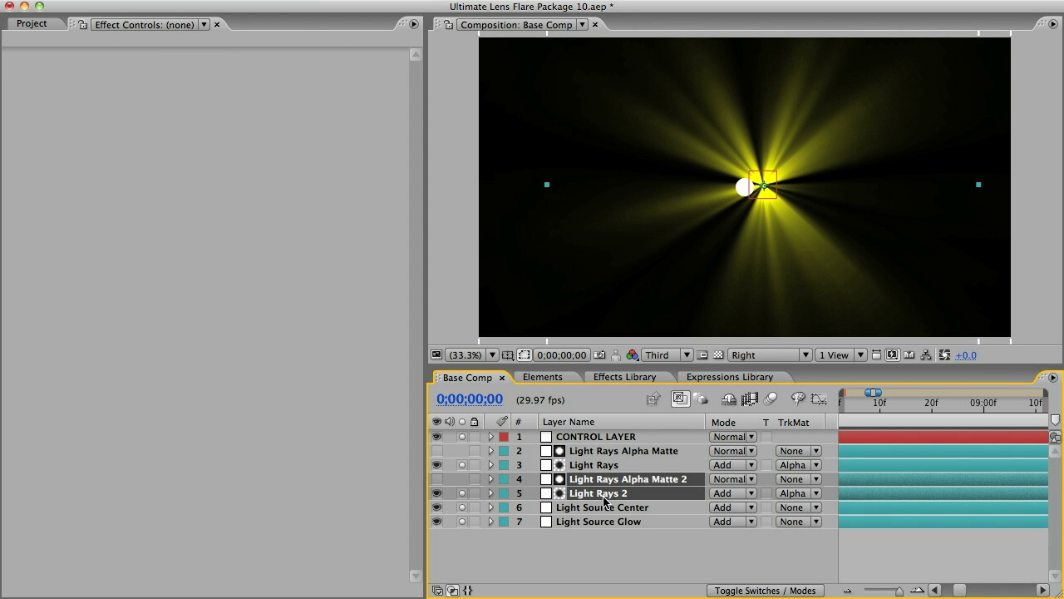
key("Delete")
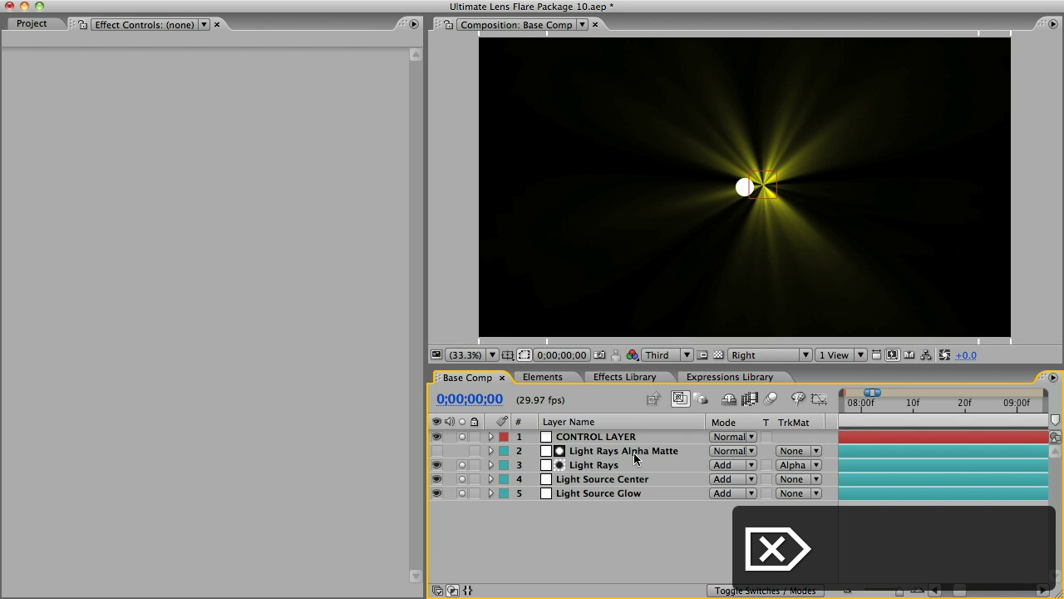
Step: Copy Light Rays Alpha Matte and Light Rays from Base Comp and paste them into the Effects Library composition
left_click(618, 450)
left_click(605, 468, "shift")
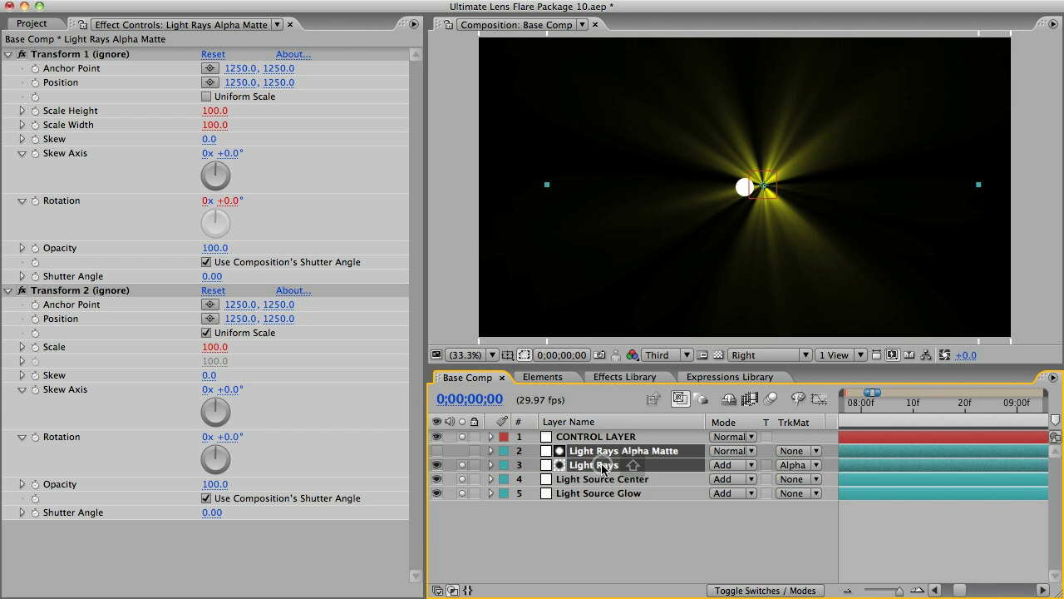
key("super+c")
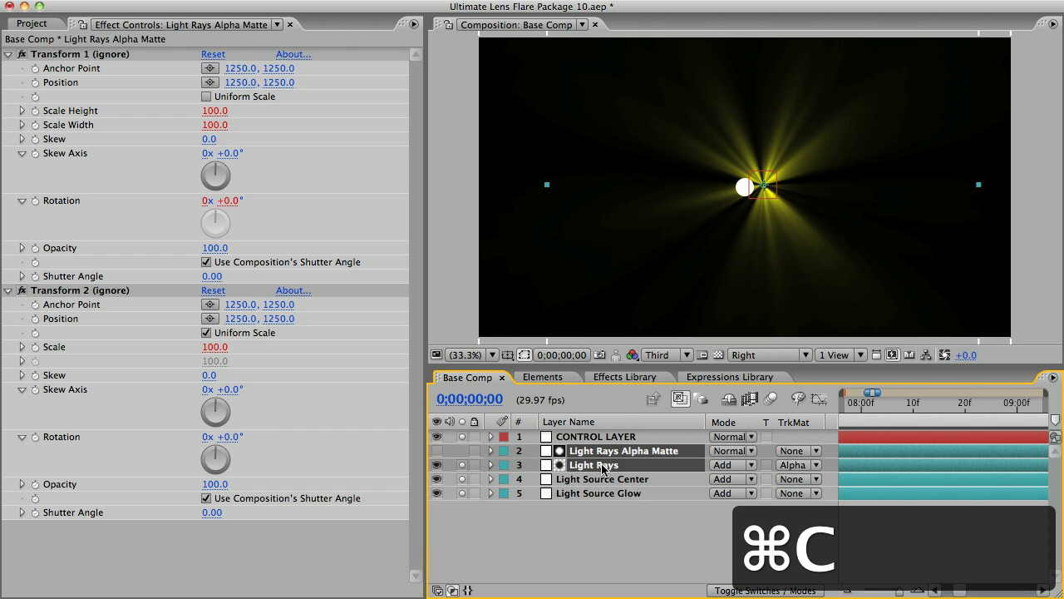
left_click(624, 377)
key("super+v")
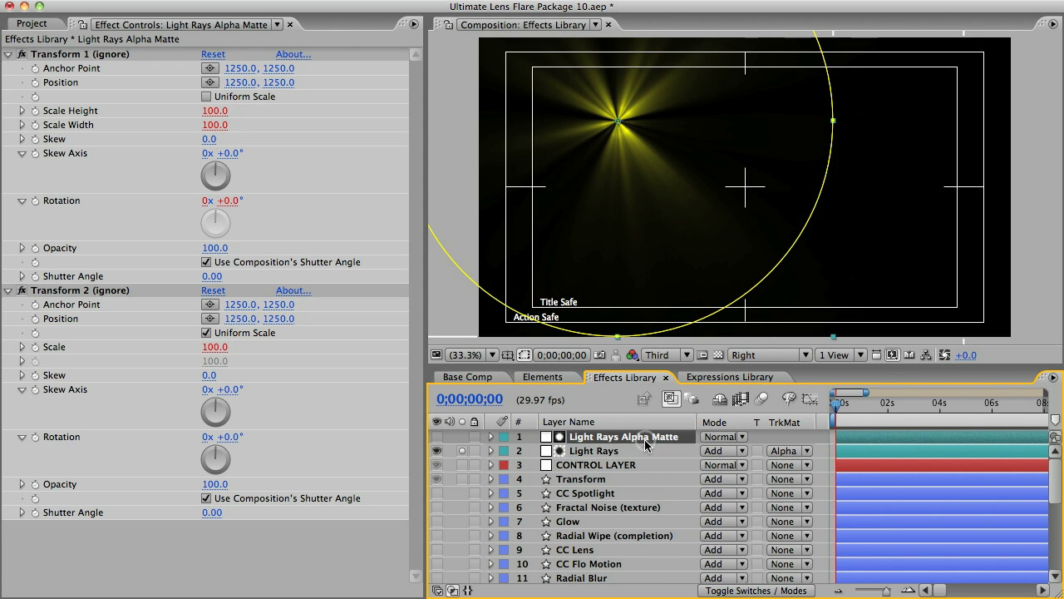
Step: Rename the pasted Effects Library layers as Light Rays Alpha Matte 2 and Light Rays 2
key("Return")
type("2")
key("Return")
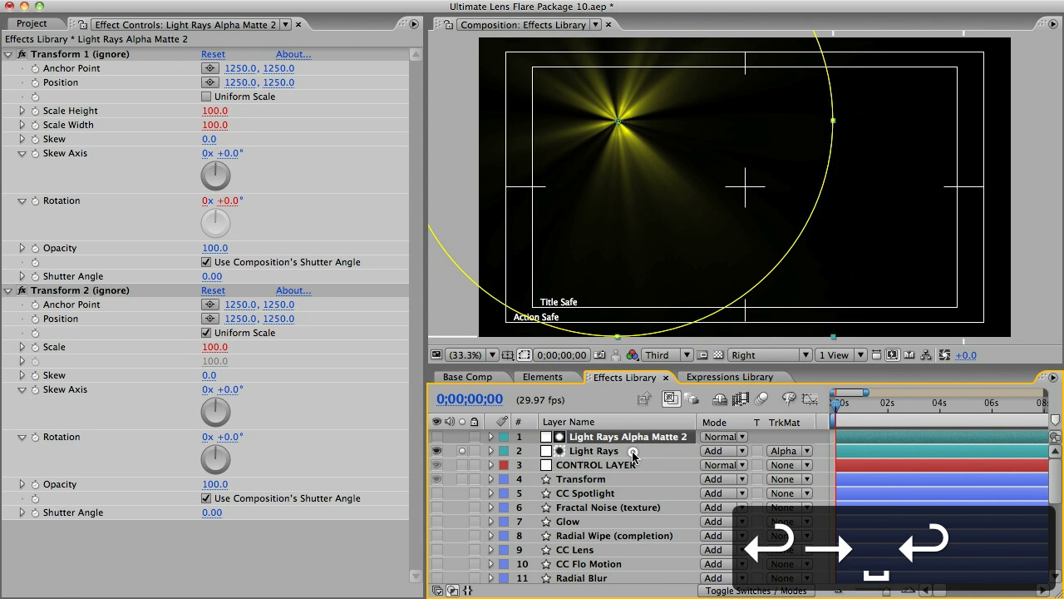
left_click(632, 452)
key("Return")
key("Right")
type("2")
key("Return")
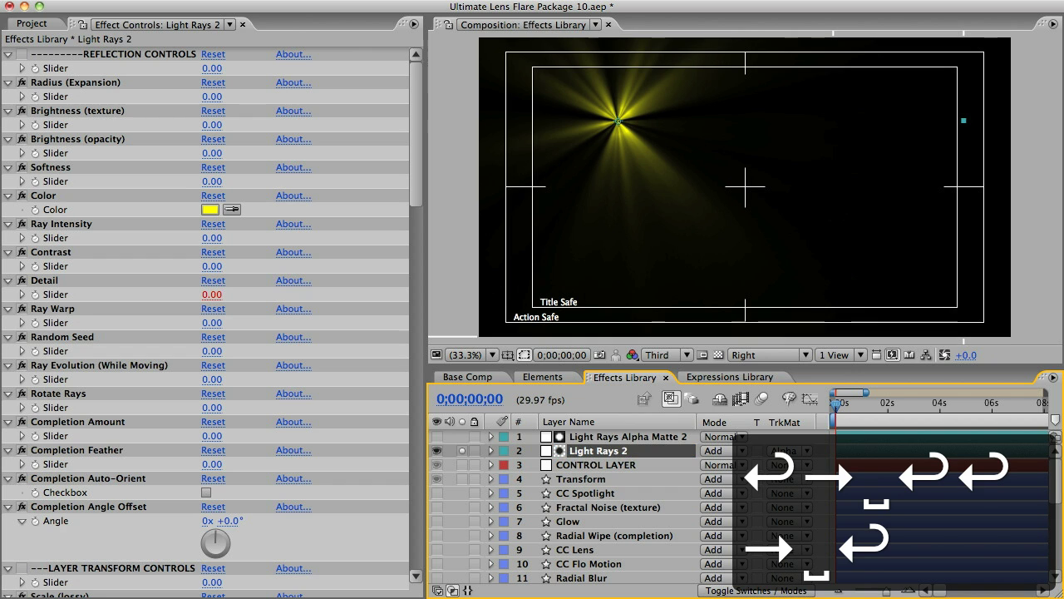
Step: Copy both renamed layers from Effects Library into Base Comp and place them between Light Rays and Light Source Center
left_click(625, 451, "shift")
key("super+c")
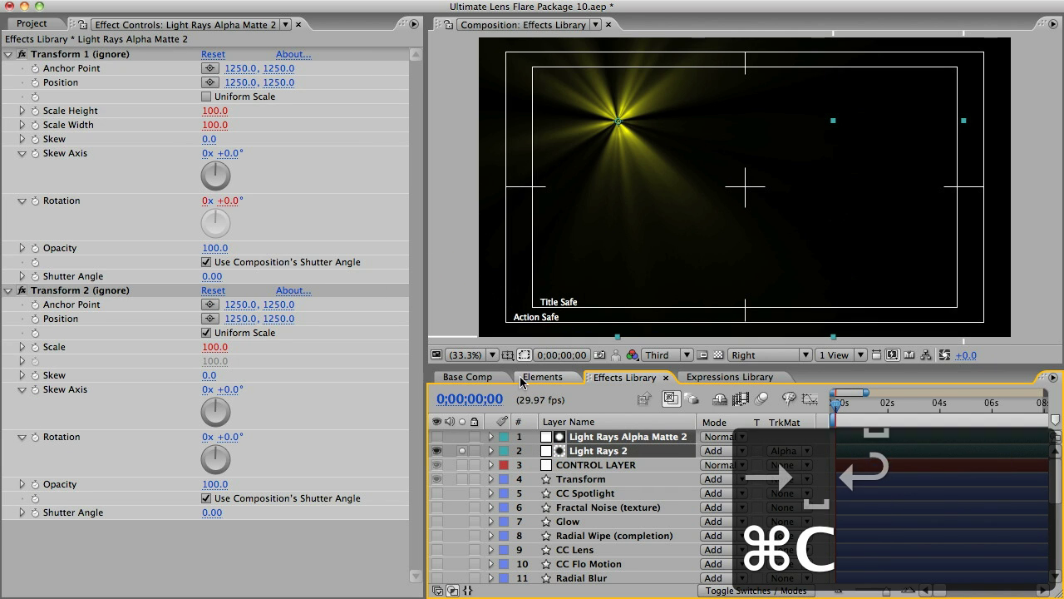
left_click(470, 378)
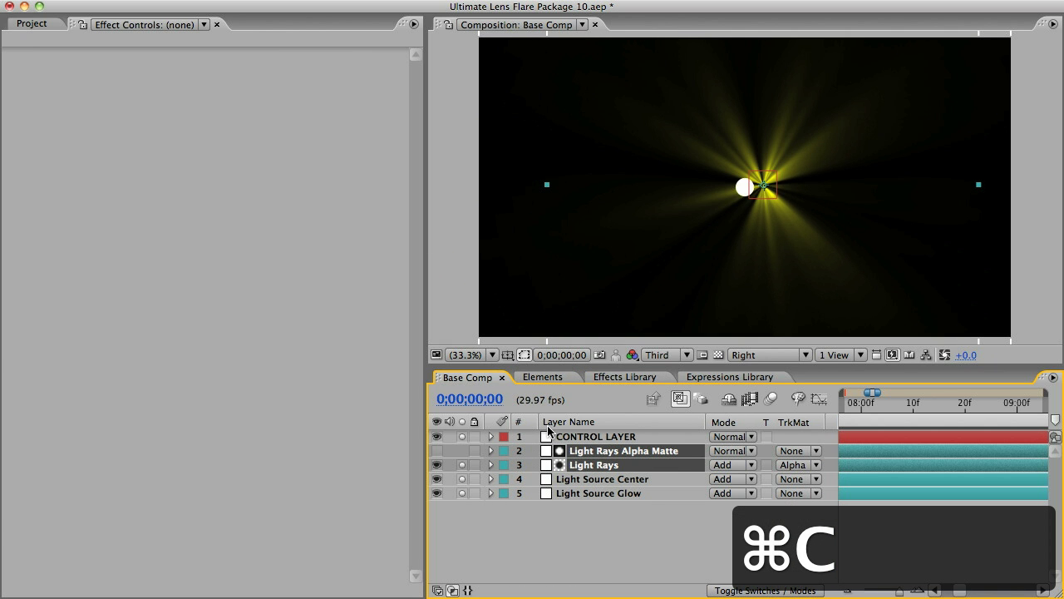
left_click(592, 526)
key("super+v")
left_click_drag(602, 441, 603, 499)
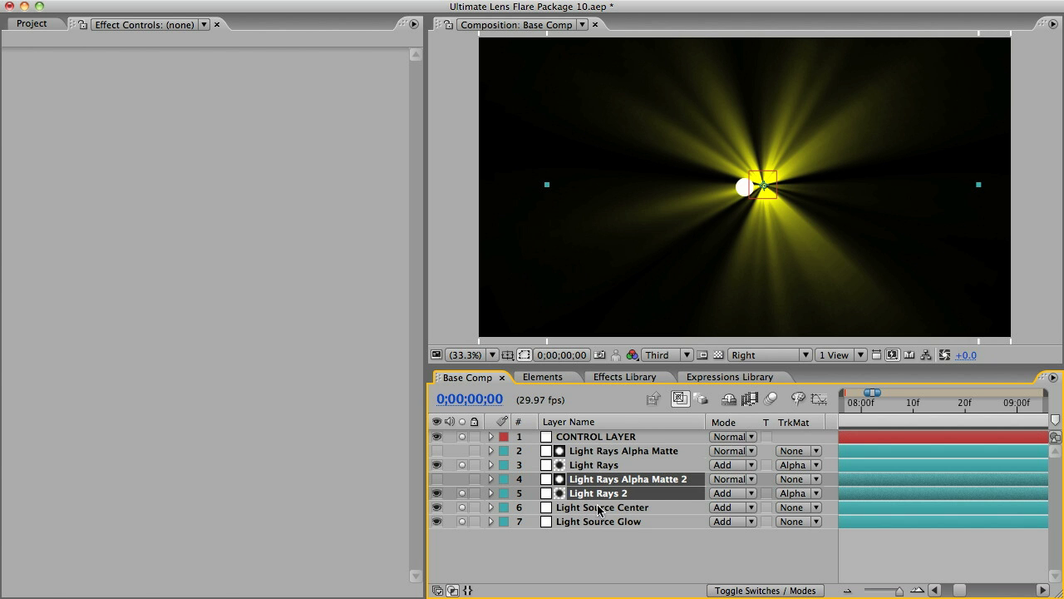
Step: Reveal the expression errors on Light Source Center, re-enable its Feather Outer Edge expression, and collapse the layer
left_click(602, 508)
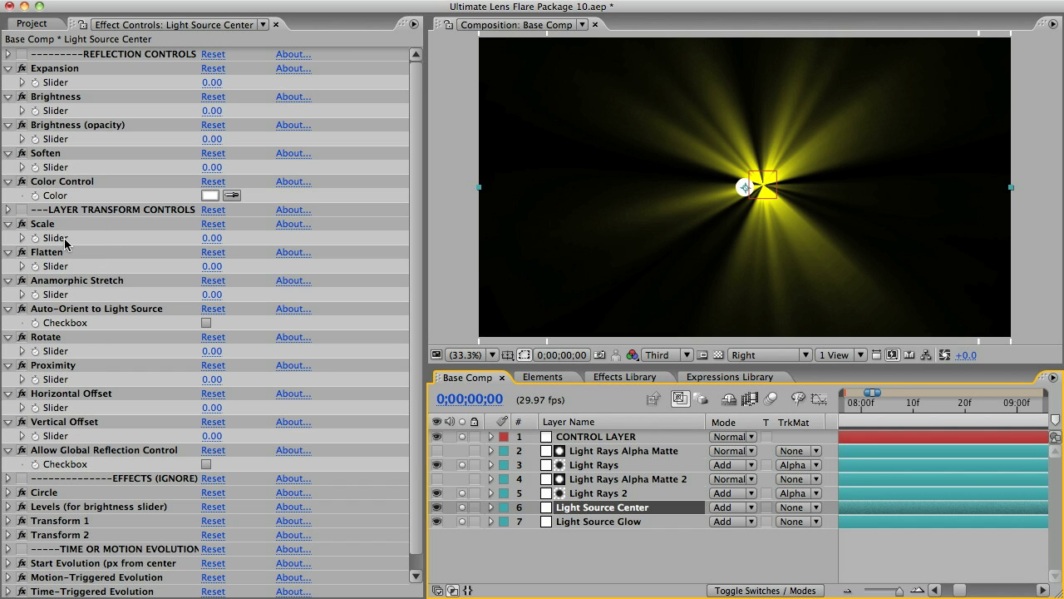
right_click(585, 509)
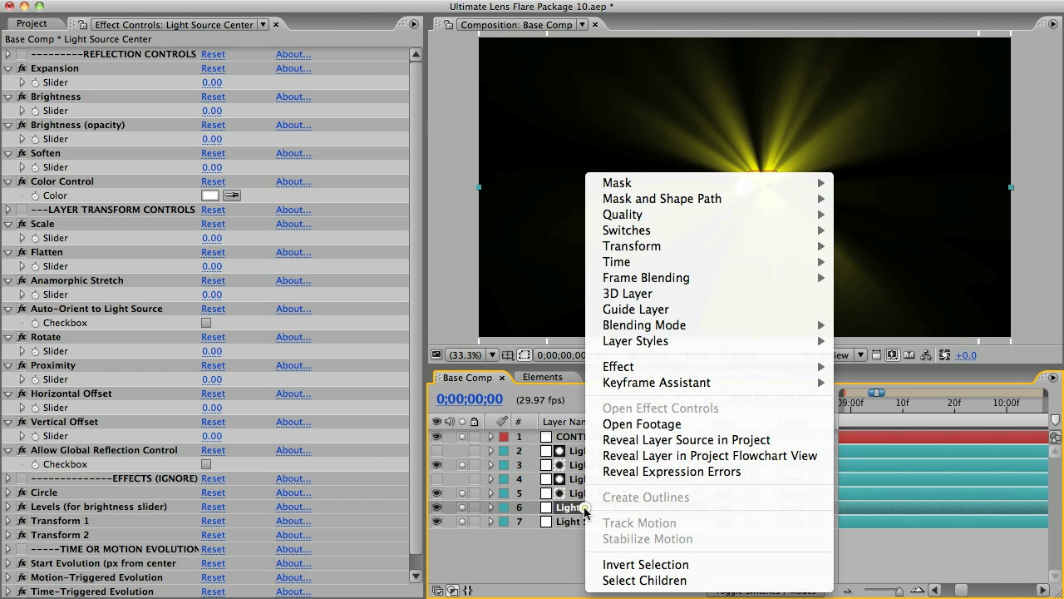
left_click(636, 472)
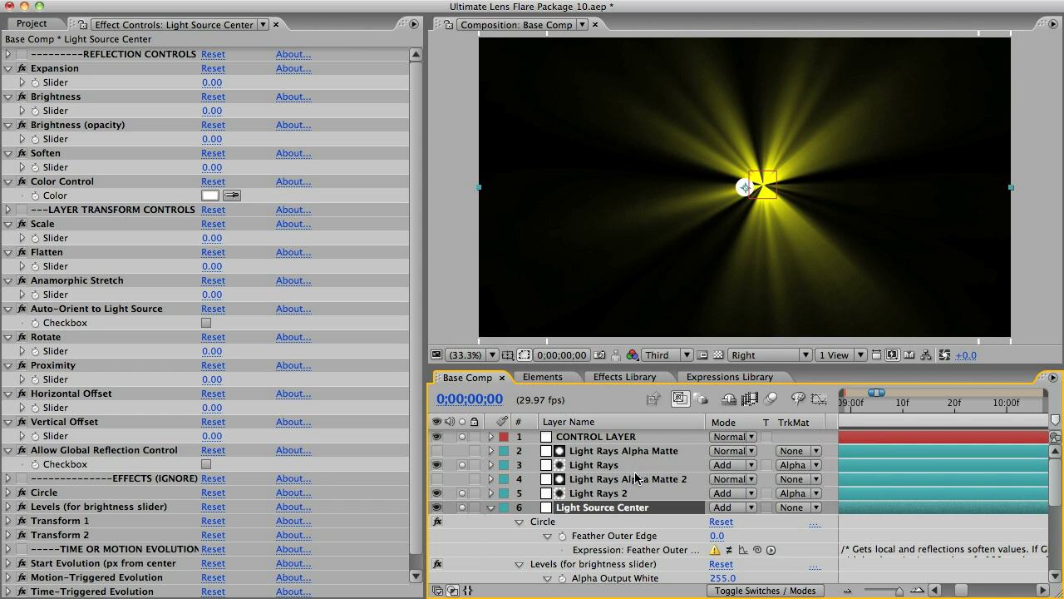
left_click(730, 551)
left_click(491, 507)
Step: In the Elements composition, solo Basic Expanding Ring and move CONTROL LAYER horizontally to the frame's left edge, dismissing any error
left_click(543, 377)
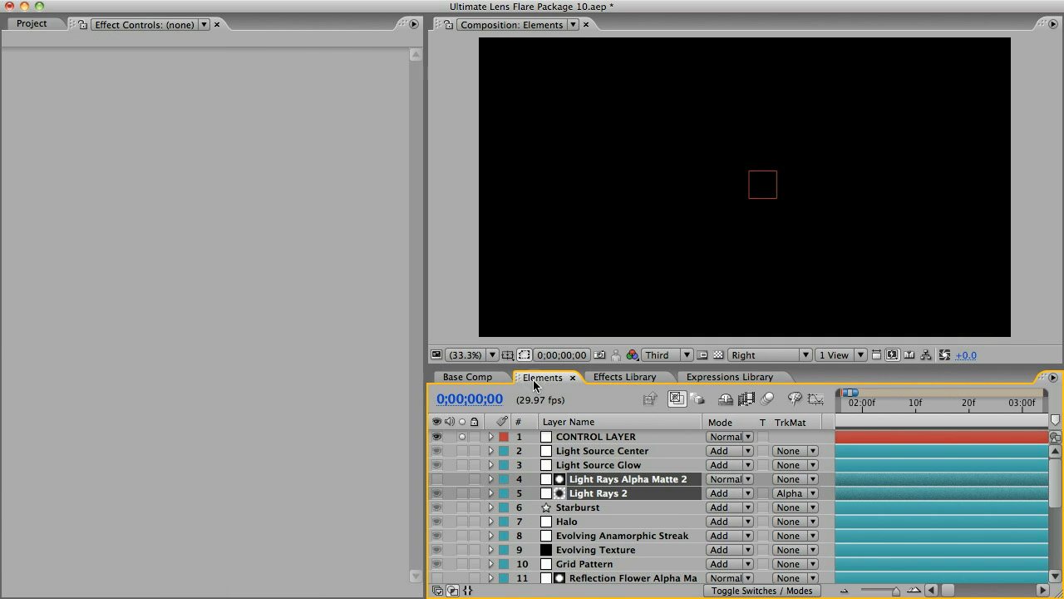
scroll(1058, 504, "down", 3)
scroll(1058, 504, "down", 7)
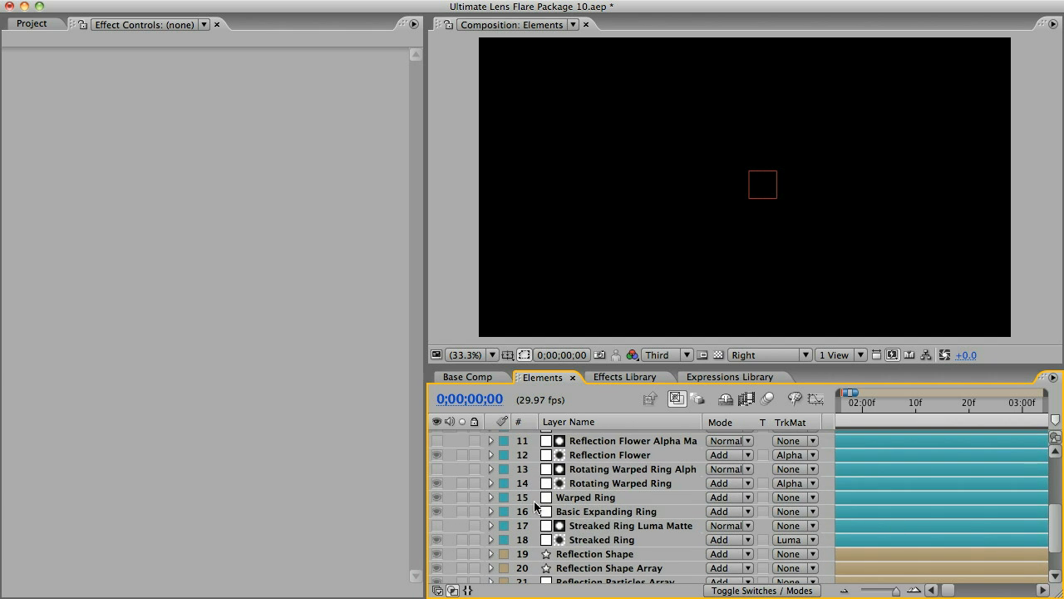
left_click(462, 511)
left_click(744, 193)
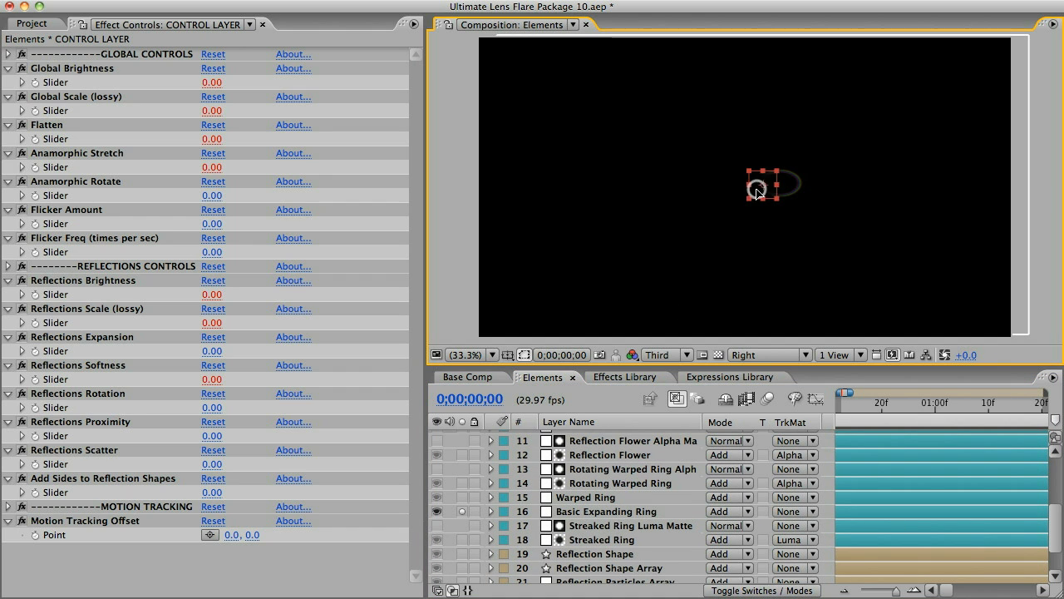
left_click_drag(744, 193, 464, 186)
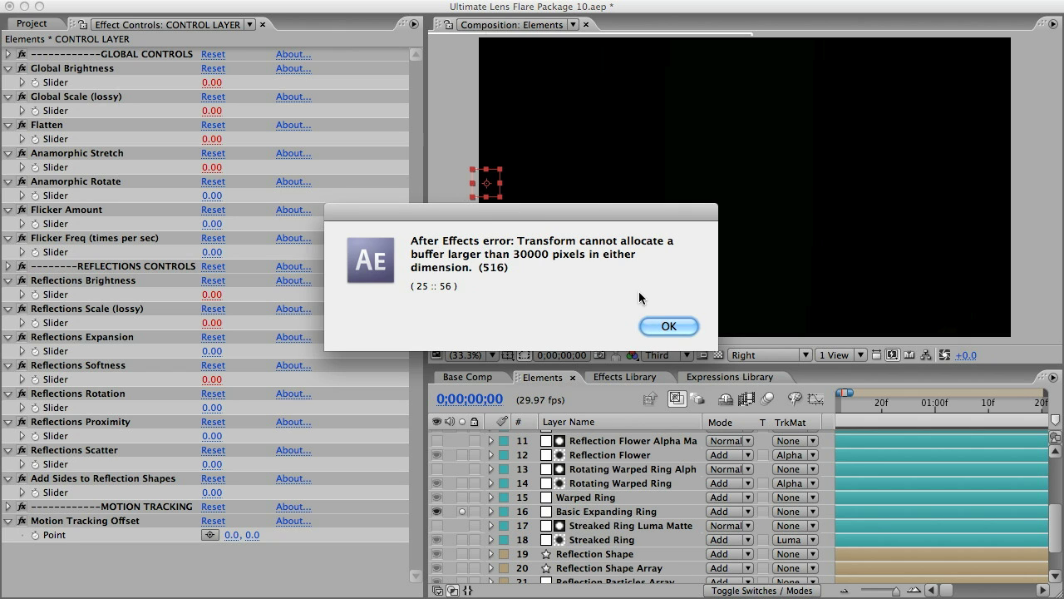
left_click(677, 326)
left_click(678, 326)
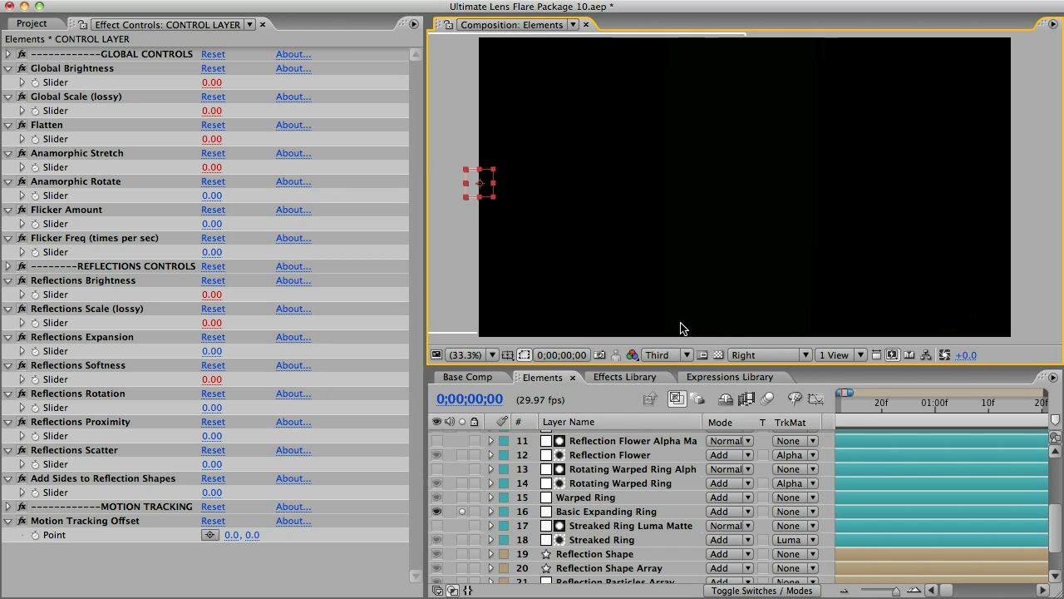
Step: Solo Reflection Solid instead of Basic Expanding Ring, and select its Expansion (keep within frame) and Scale (lossy) effects in turn
left_click(460, 513)
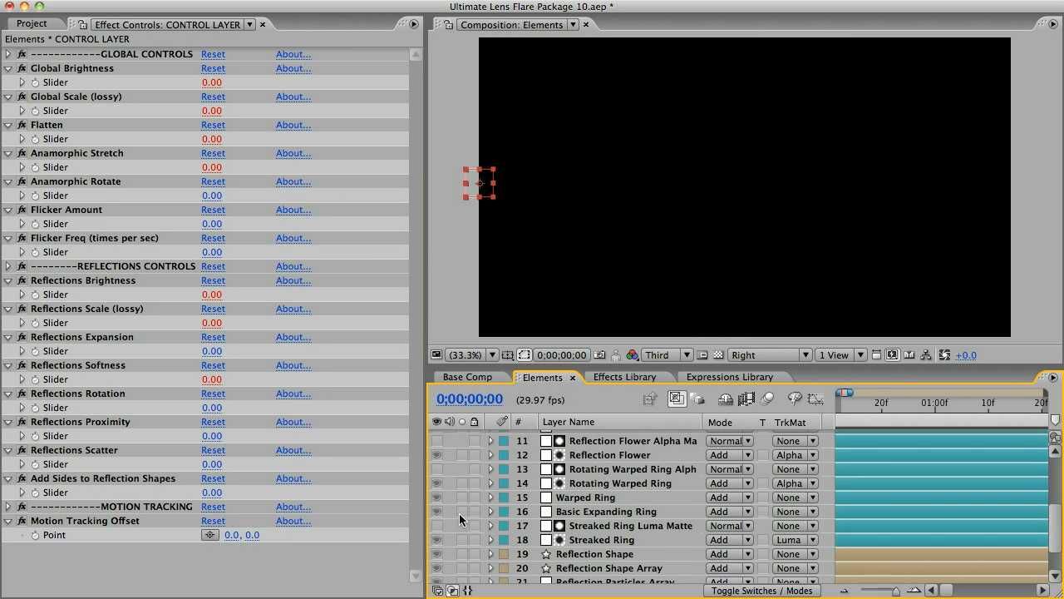
scroll(459, 513, "down", 4)
scroll(459, 513, "left", 2)
left_click(463, 548)
left_click(566, 547)
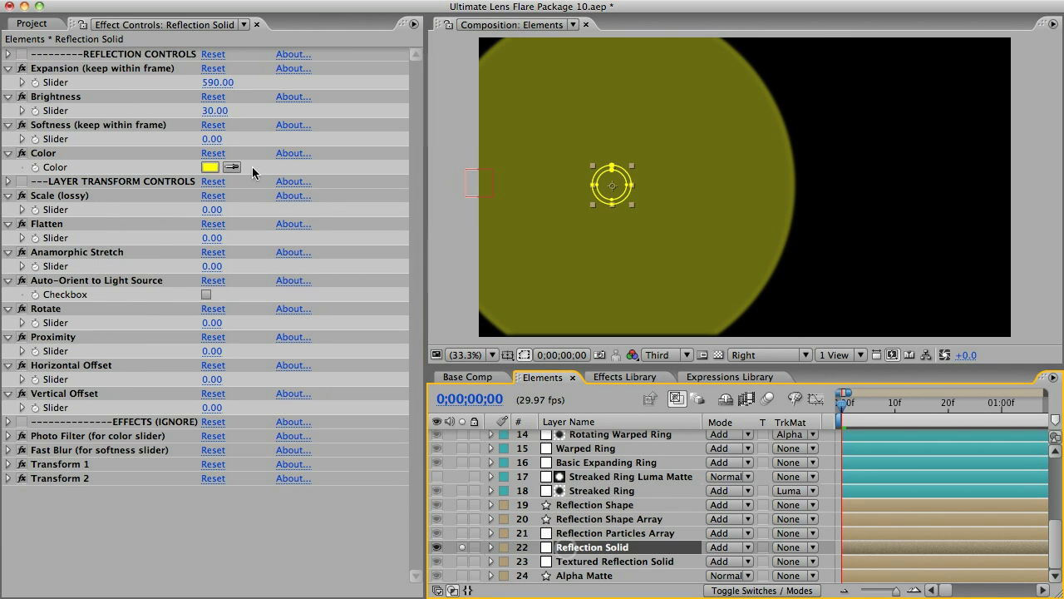
left_click(104, 69)
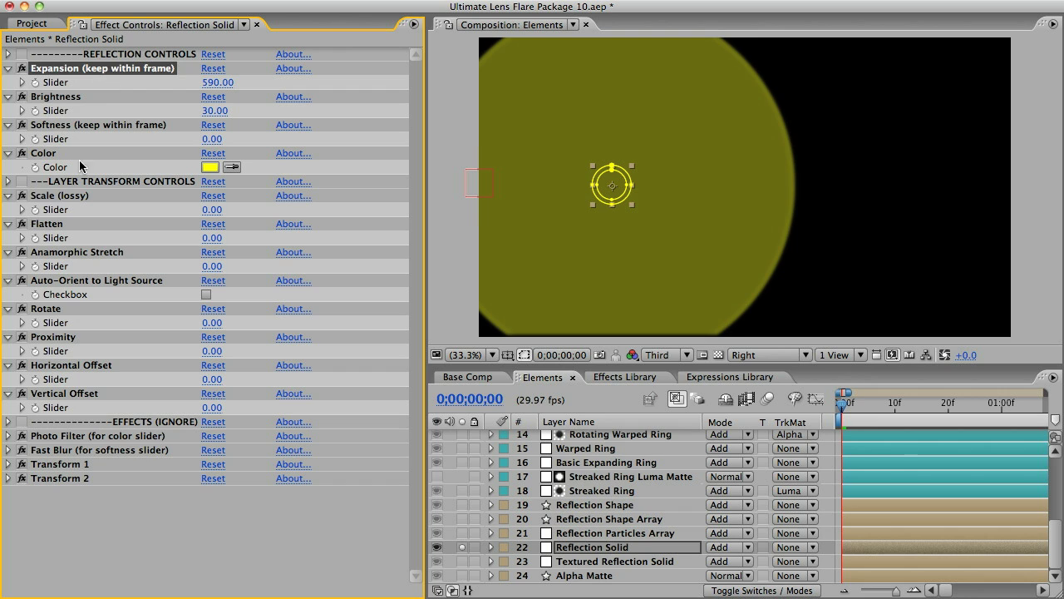
left_click(67, 199)
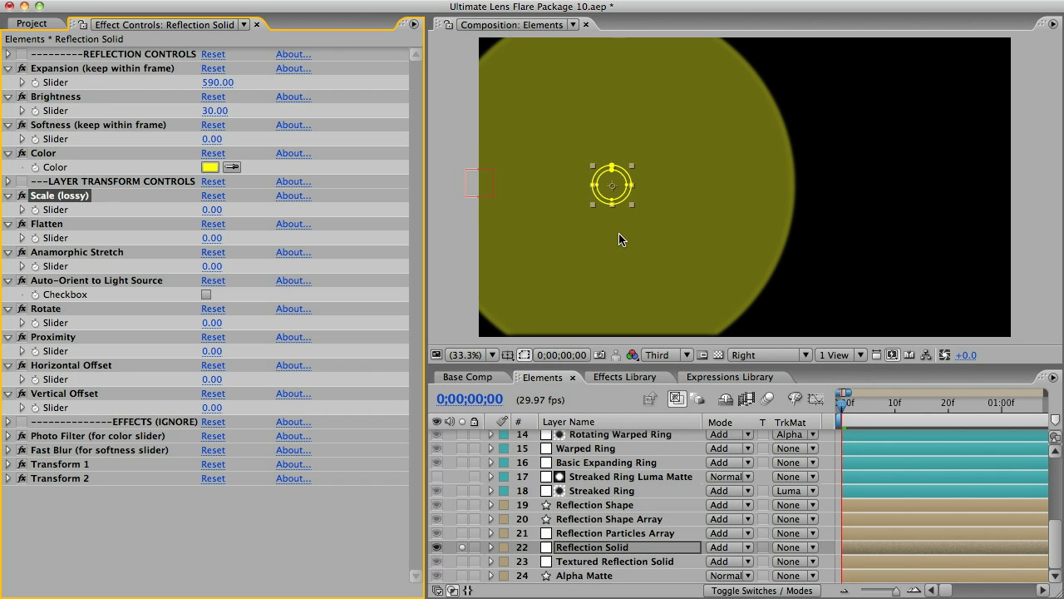
Step: Move CONTROL LAYER from the frame's left edge into the upper-left area of the Elements composition
left_click(478, 181)
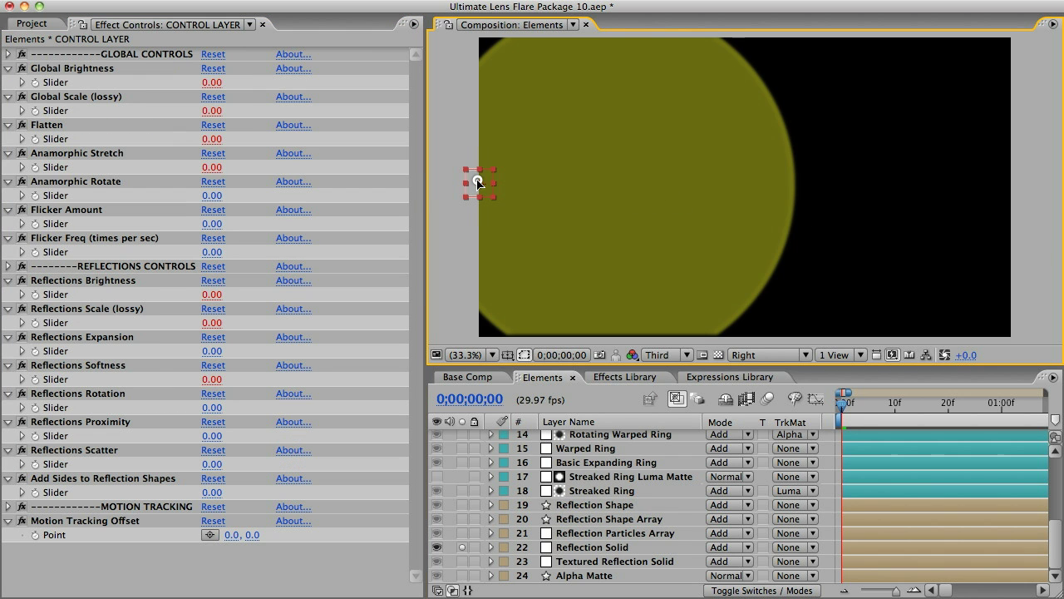
left_click_drag(482, 181, 584, 123)
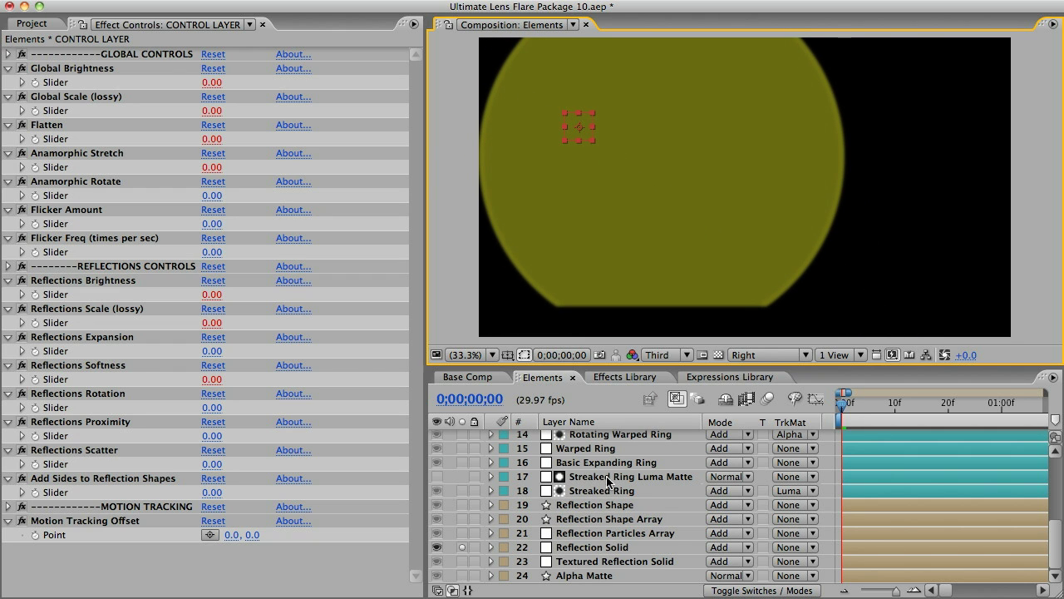
Step: Try lowering Reflection Solid's Expansion to 348 and raising its Scale (lossy), and undo both changes
left_click(611, 547)
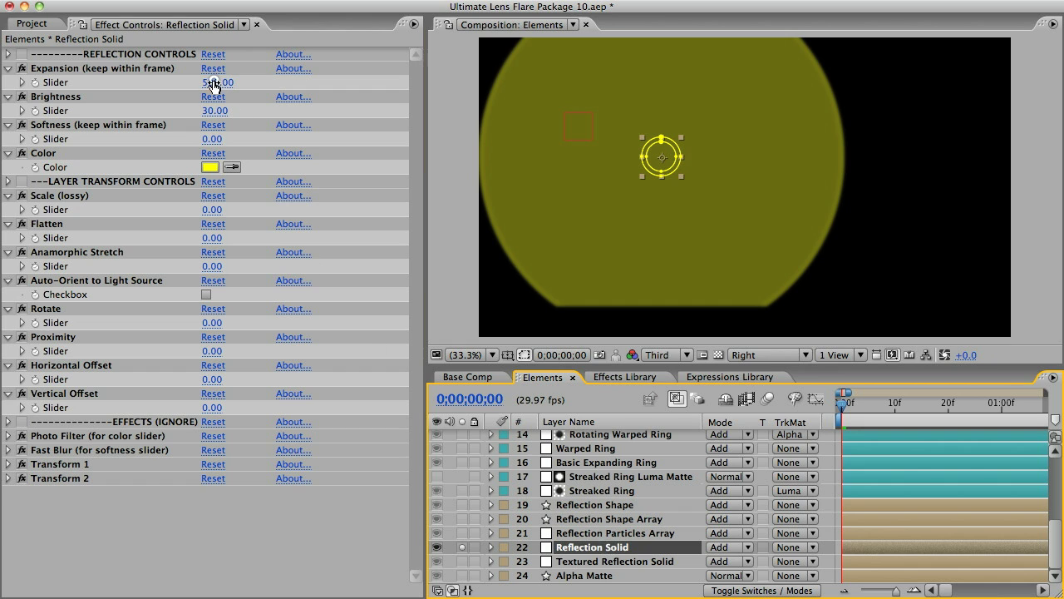
left_click_drag(214, 84, 16, 86)
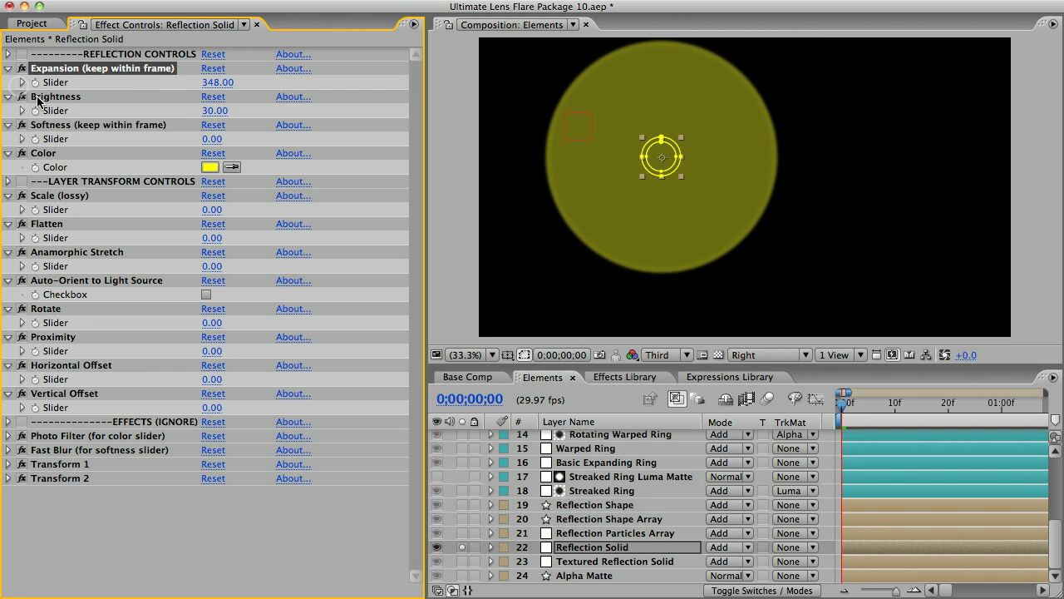
left_click_drag(213, 210, 274, 215)
key("super+z")
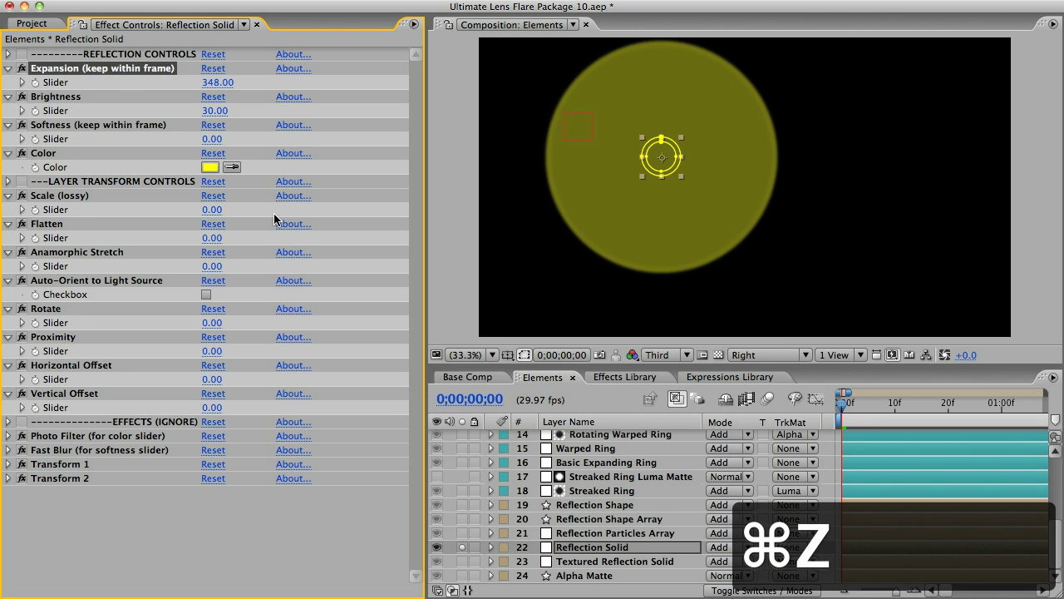
key("super+z")
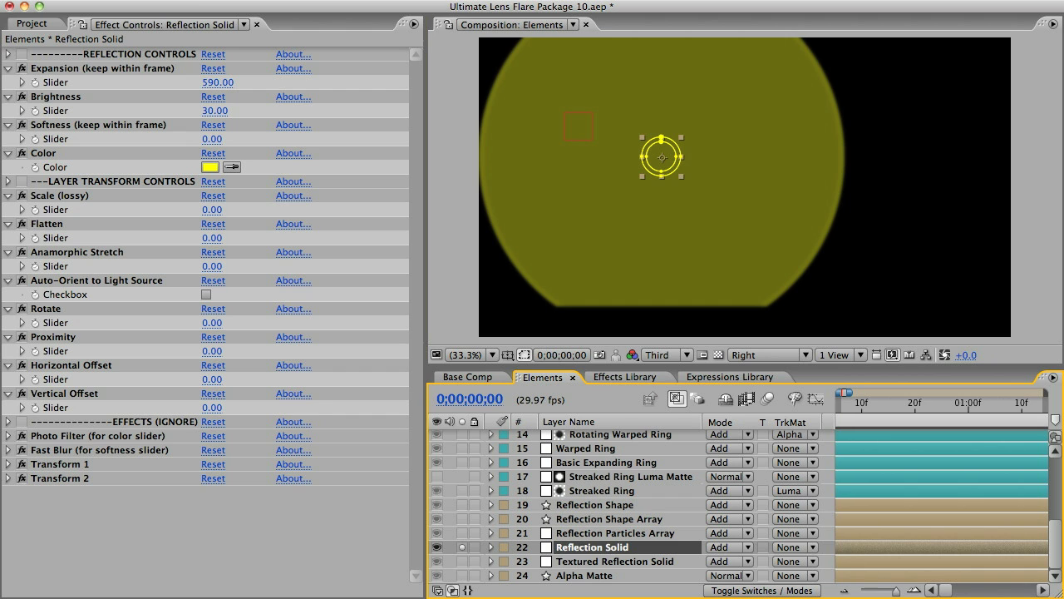
Step: In Reflection Solid's settings, lock the aspect ratio to 16:9 and enlarge the solid's dimensions
left_click(299, 0)
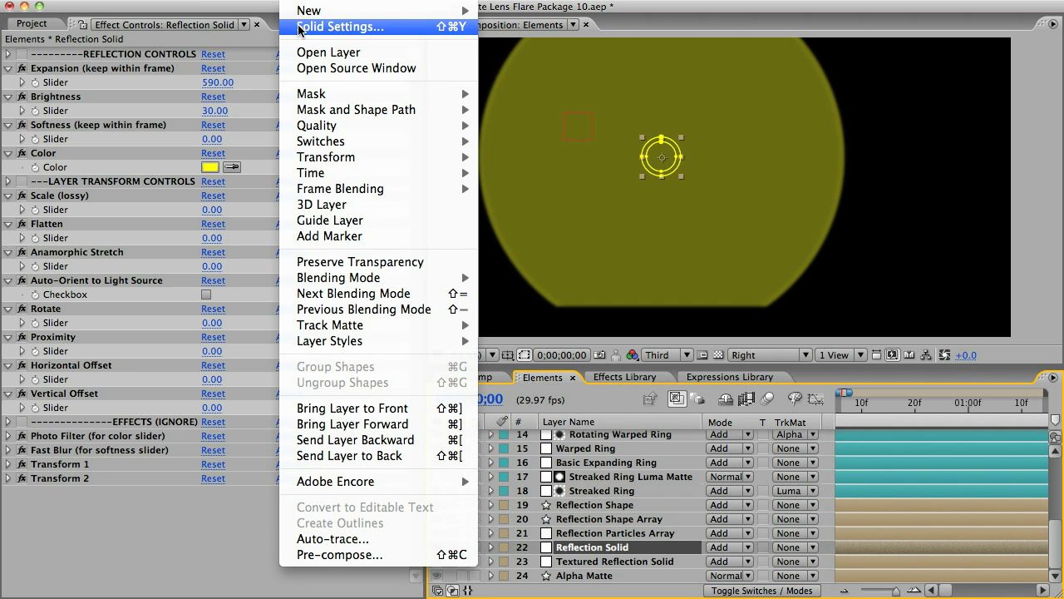
left_click(332, 26)
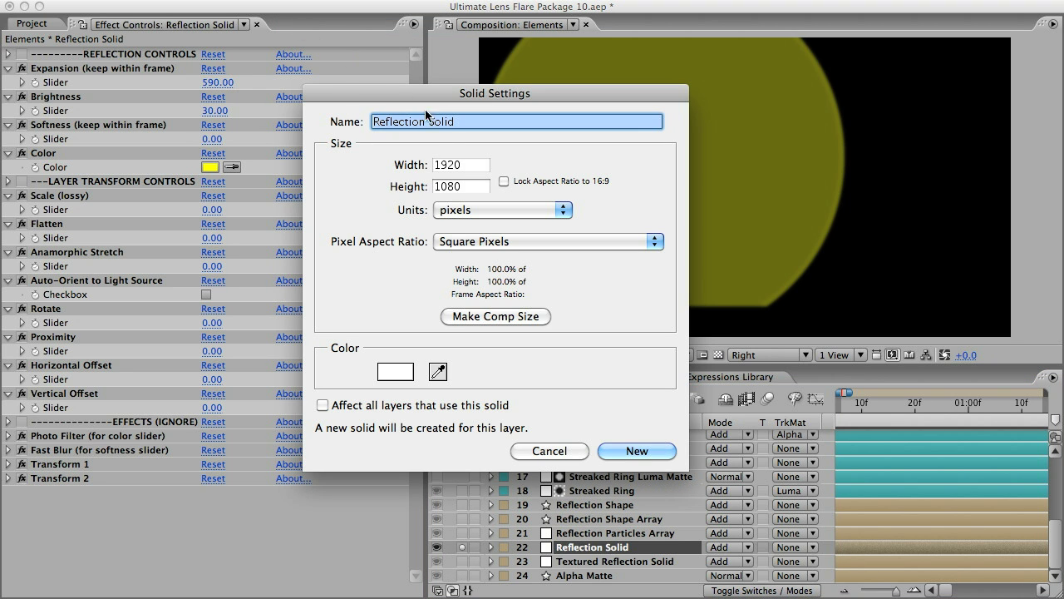
left_click(504, 180)
left_click(469, 166)
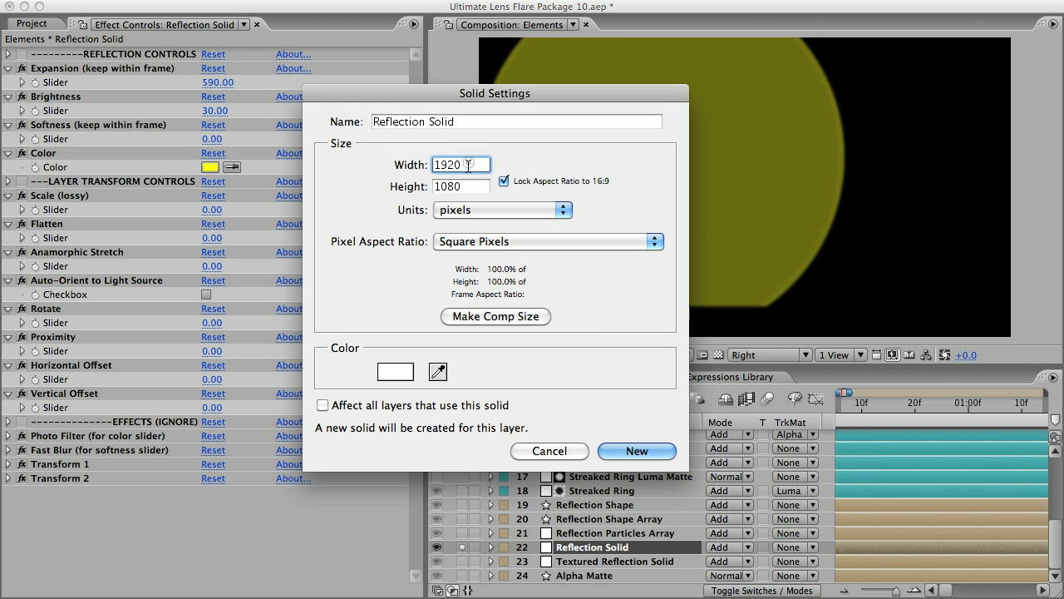
double_click(468, 166)
type("30.00")
key("Return")
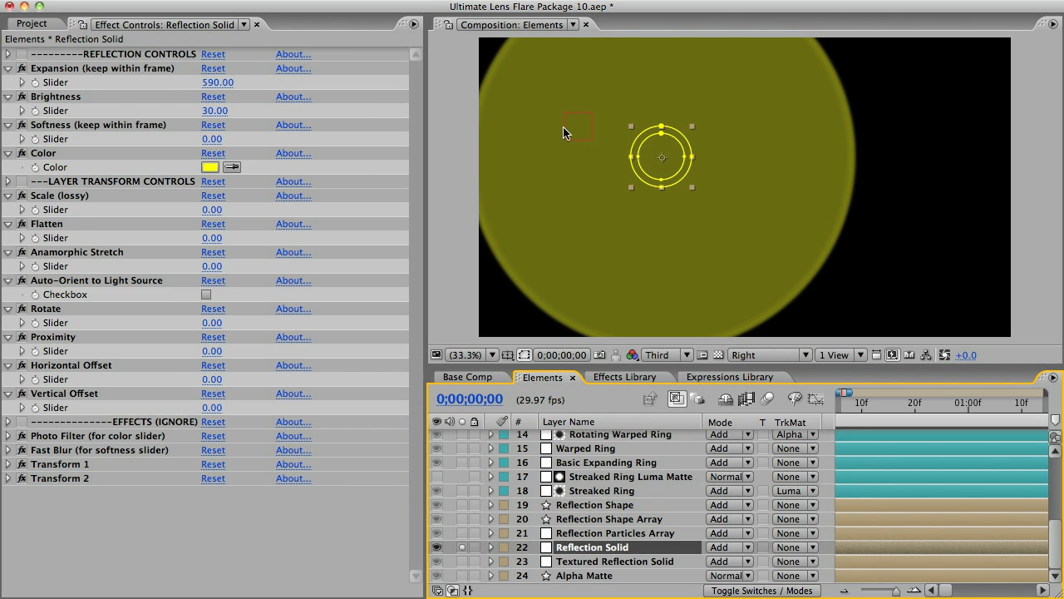
Step: Move CONTROL LAYER from the upper left to near the center of the composition frame
mouse_move(563, 126)
left_mouse_down()
mouse_move(840, 230)
mouse_move(748, 182)
mouse_move(707, 194)
mouse_move(755, 186)
mouse_move(755, 194)
mouse_move(703, 203)
left_mouse_up()
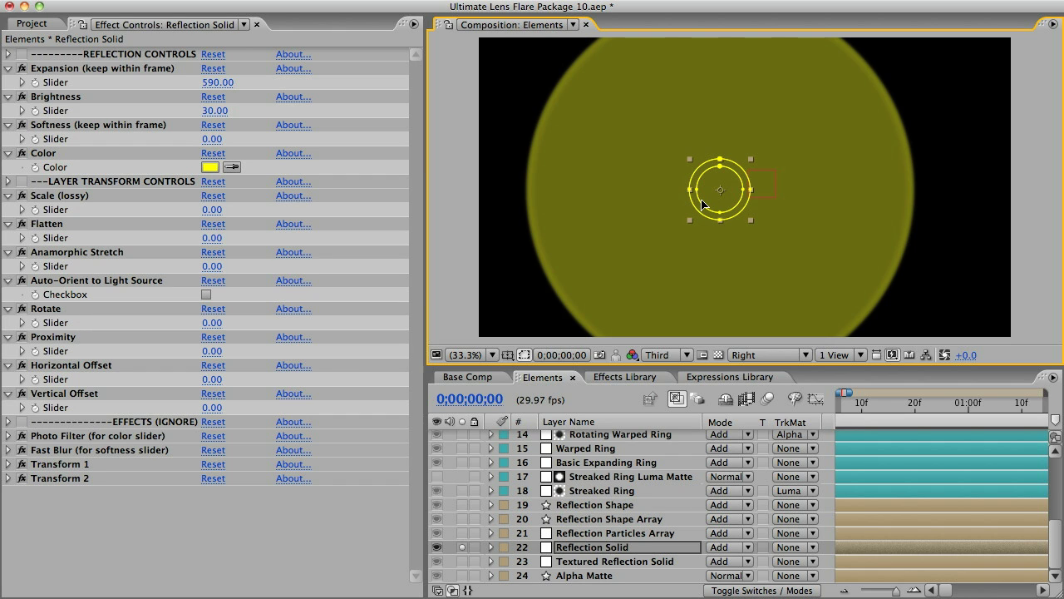
mouse_move(765, 189)
left_mouse_down()
mouse_move(782, 197)
mouse_move(682, 207)
mouse_move(798, 186)
mouse_move(730, 233)
left_mouse_up()
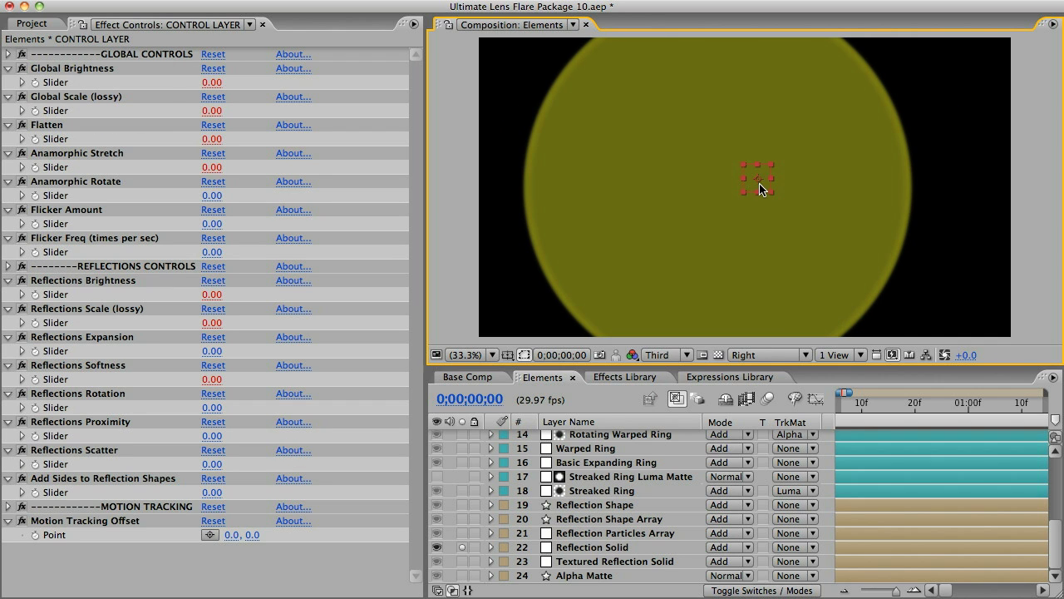
Step: Reveal Reflection Solid's Position property and set it to 960, 540
left_click(597, 548)
key("p")
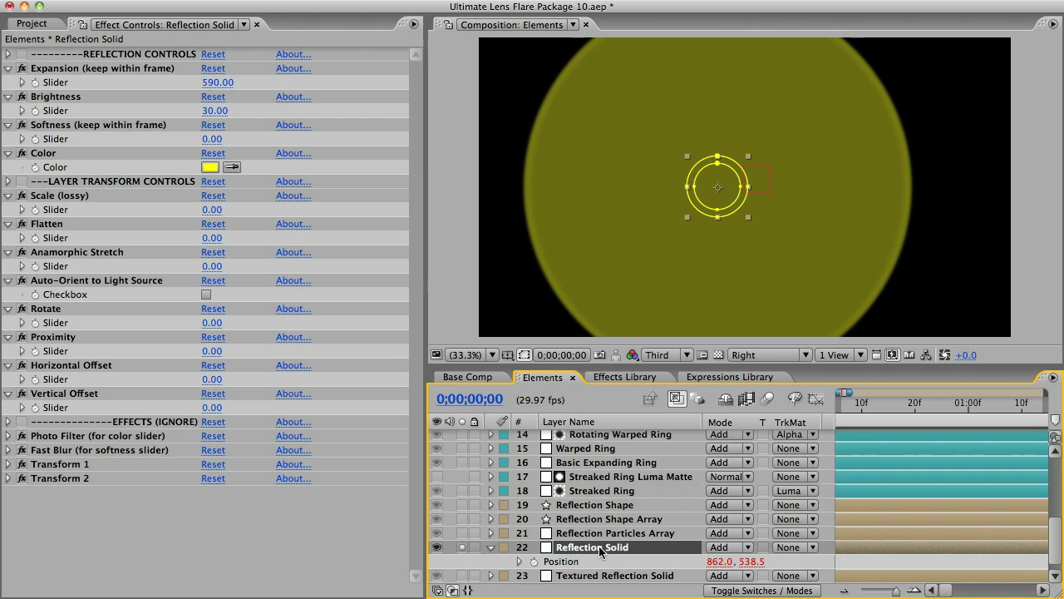
left_click(719, 561)
type("840")
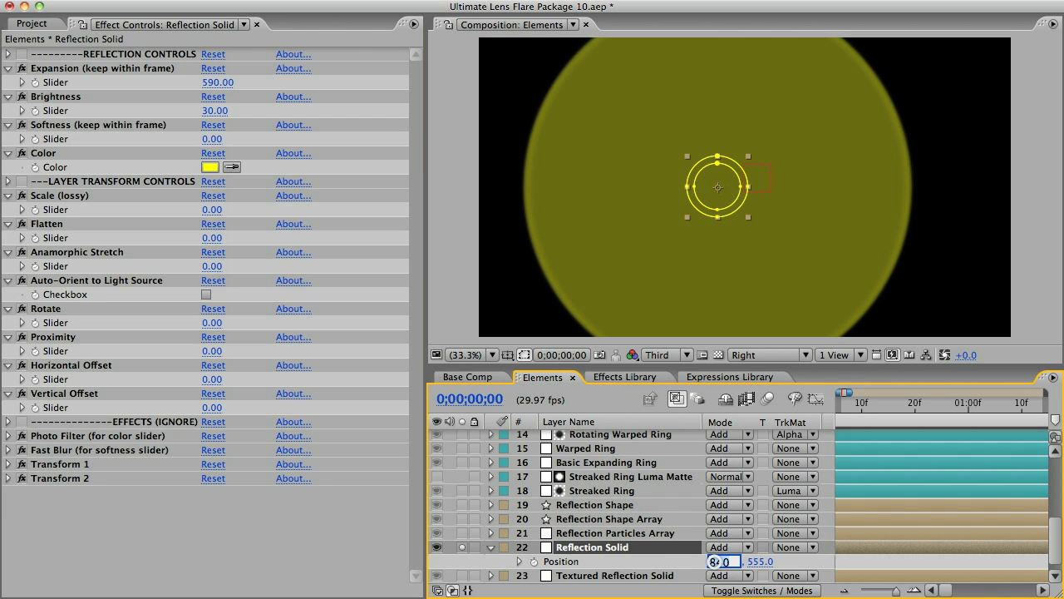
type("960")
key("Tab")
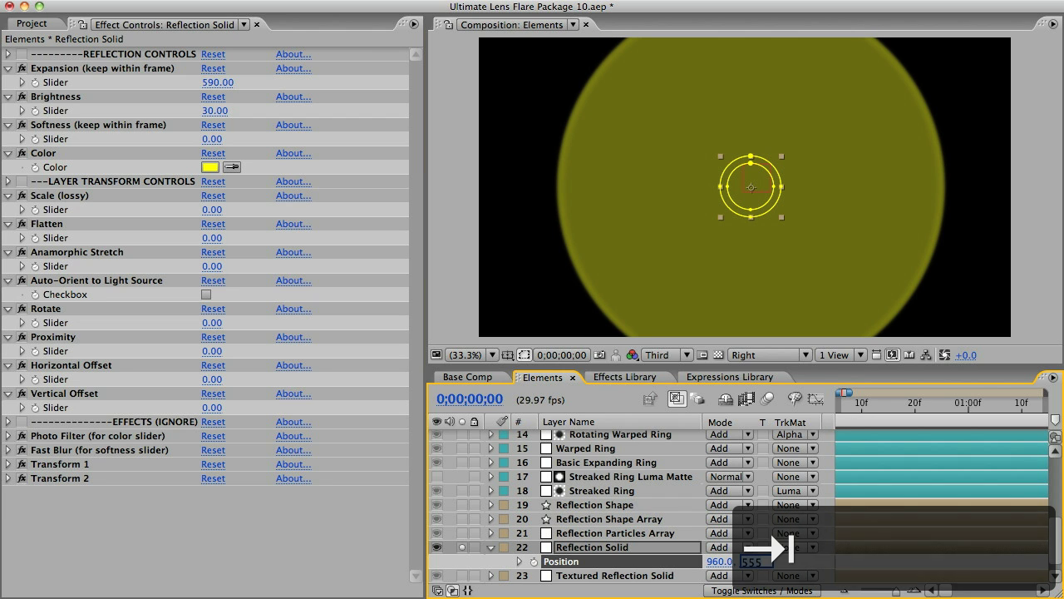
type("540")
key("Return")
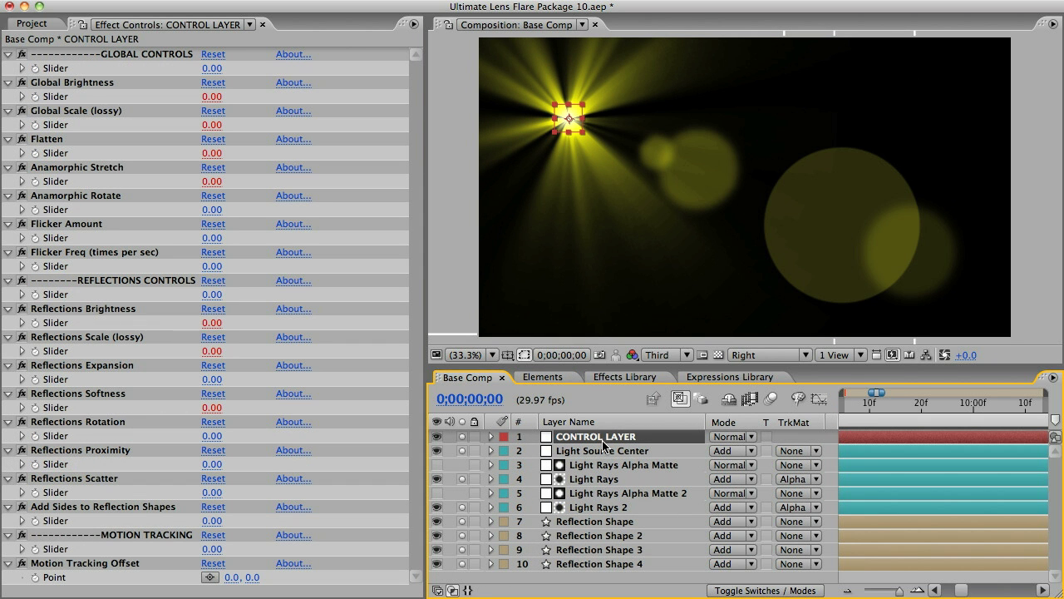
Step: In Base Comp, lower CONTROL LAYER's Reflections Softness to -9 and inspect the effect controls of Reflection Shape 3 and Reflection Shape 4
mouse_move(212, 408)
left_mouse_down()
mouse_move(420, 405)
mouse_move(105, 401)
mouse_move(472, 414)
mouse_move(147, 408)
mouse_move(215, 416)
left_mouse_up()
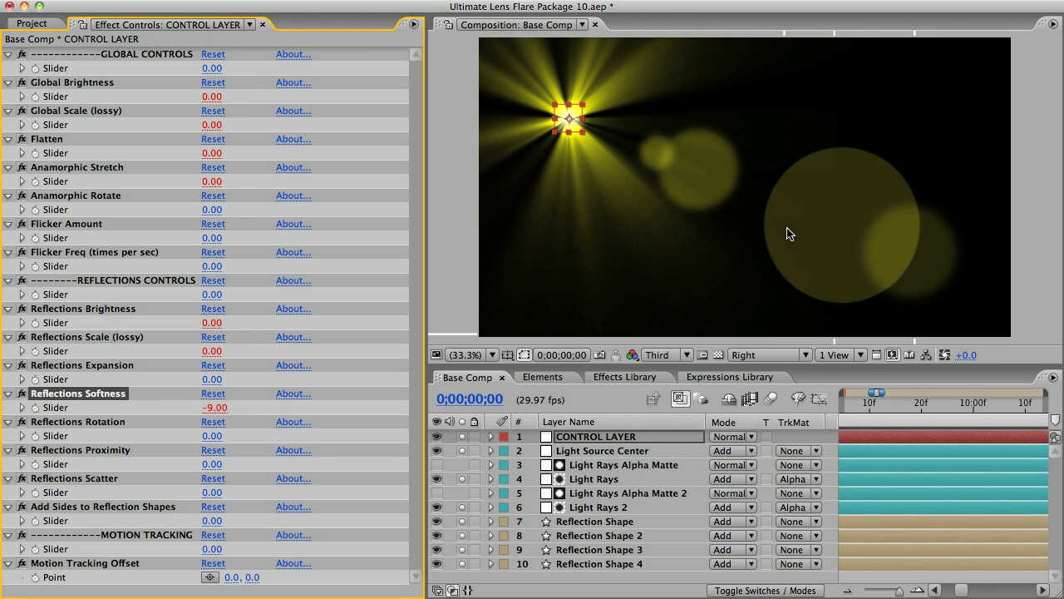
left_click(587, 550)
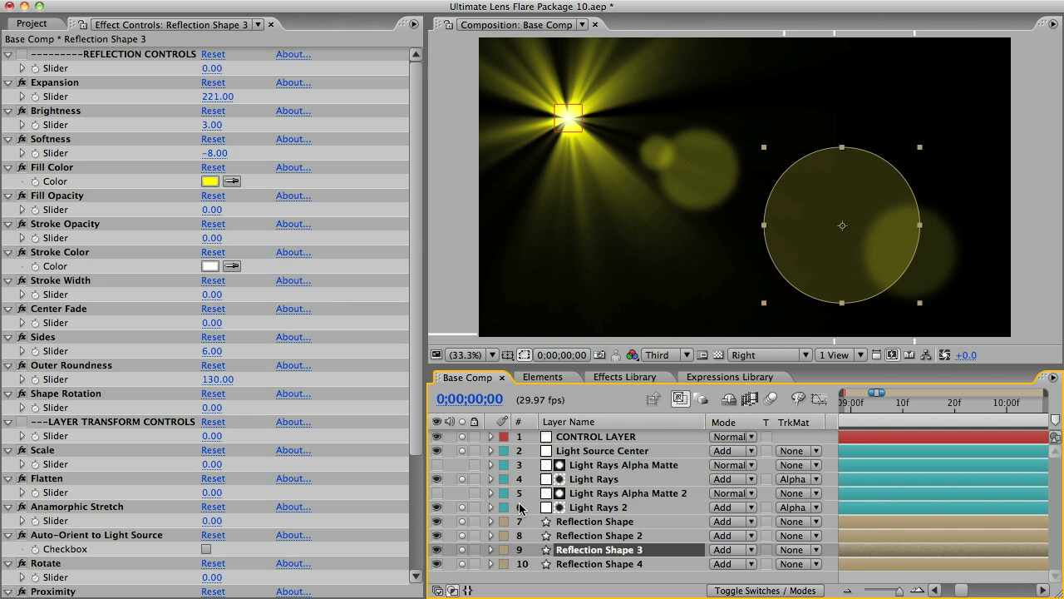
left_click(627, 566)
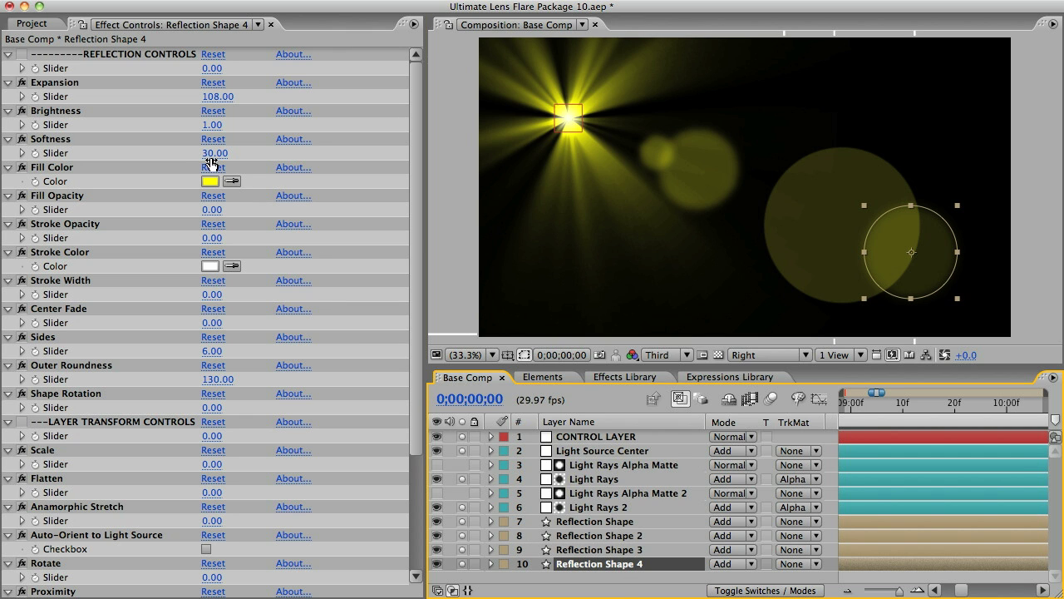
Step: Lower CONTROL LAYER's Reflections Softness to -19 and set Reflection Shape 4's own Softness to 0
left_click(604, 436)
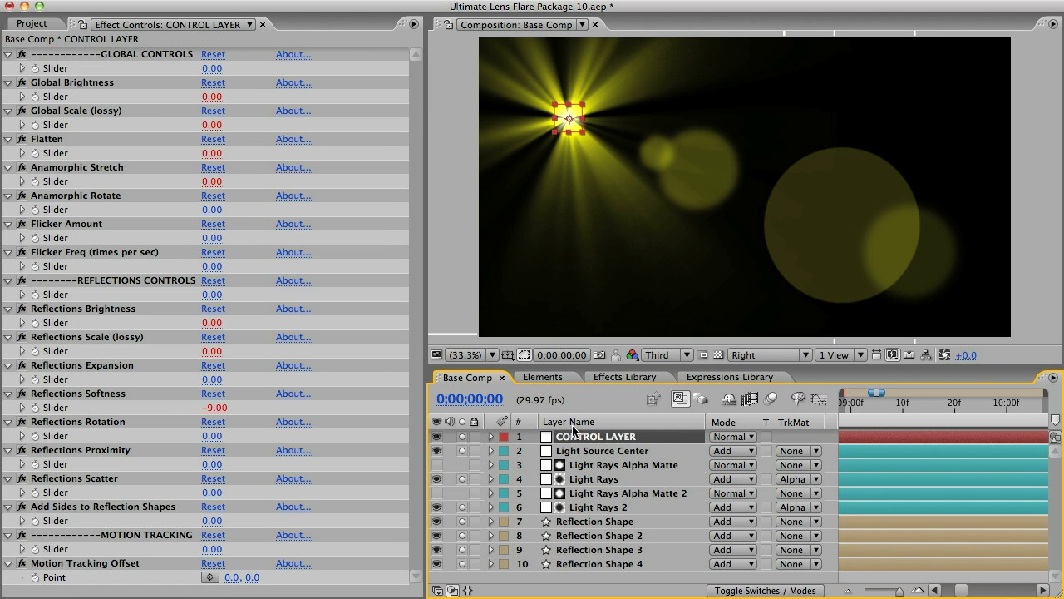
mouse_move(226, 408)
left_mouse_down()
mouse_move(339, 406)
mouse_move(200, 406)
mouse_move(333, 405)
mouse_move(214, 407)
left_mouse_up()
left_click(601, 564)
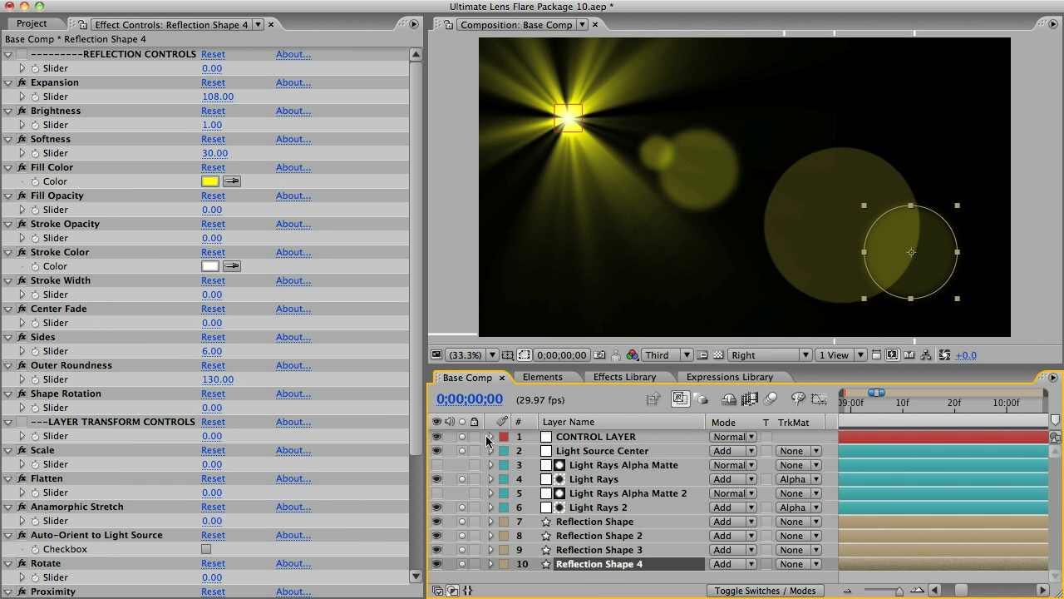
left_click(218, 154)
type("0")
key("Return")
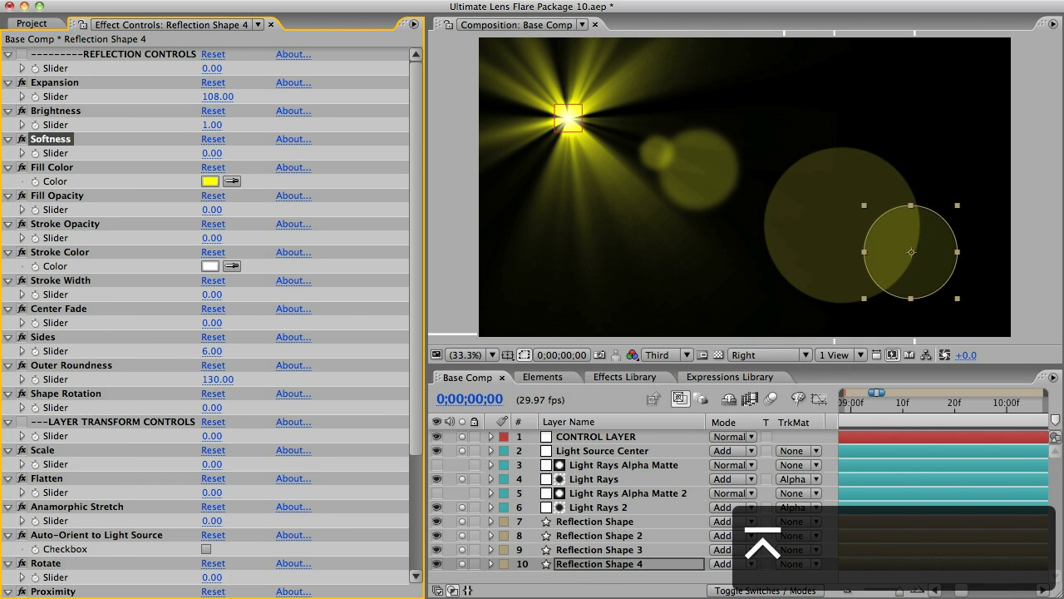
Step: Lower Reflections Softness on CONTROL LAYER to -100
left_click(637, 438)
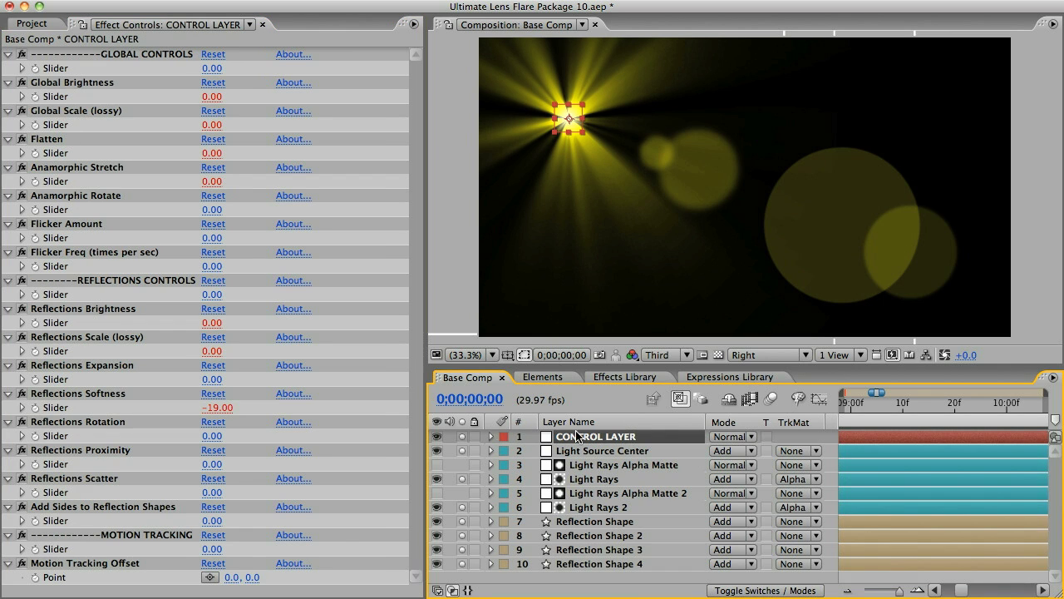
left_click_drag(216, 408, 170, 412)
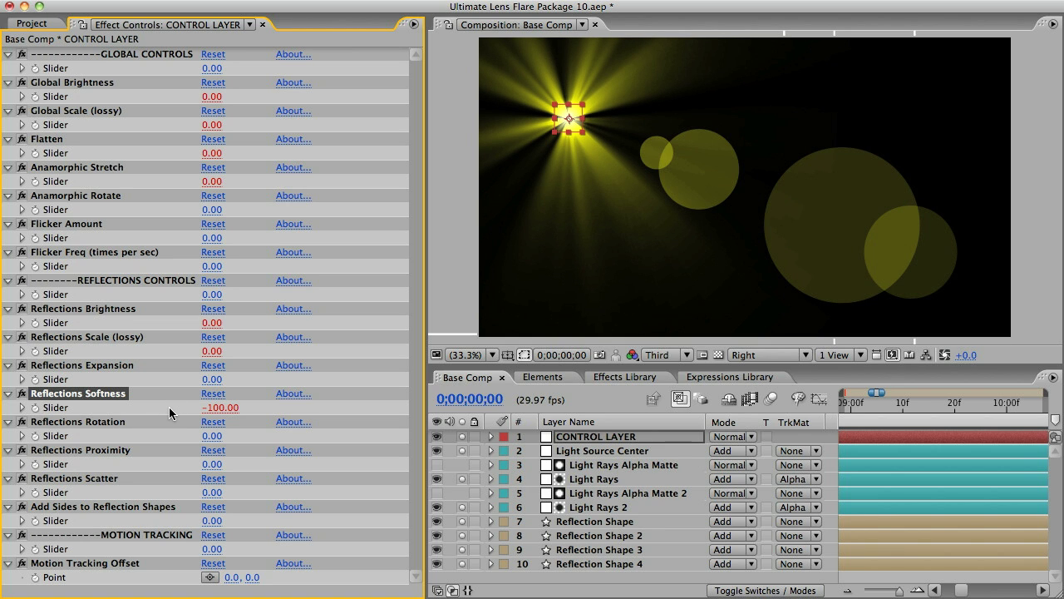
Step: In the Elements composition, solo Reflection Particles Array, show its effect controls, and shift CONTROL LAYER slightly around the frame's upper left
left_click(555, 379)
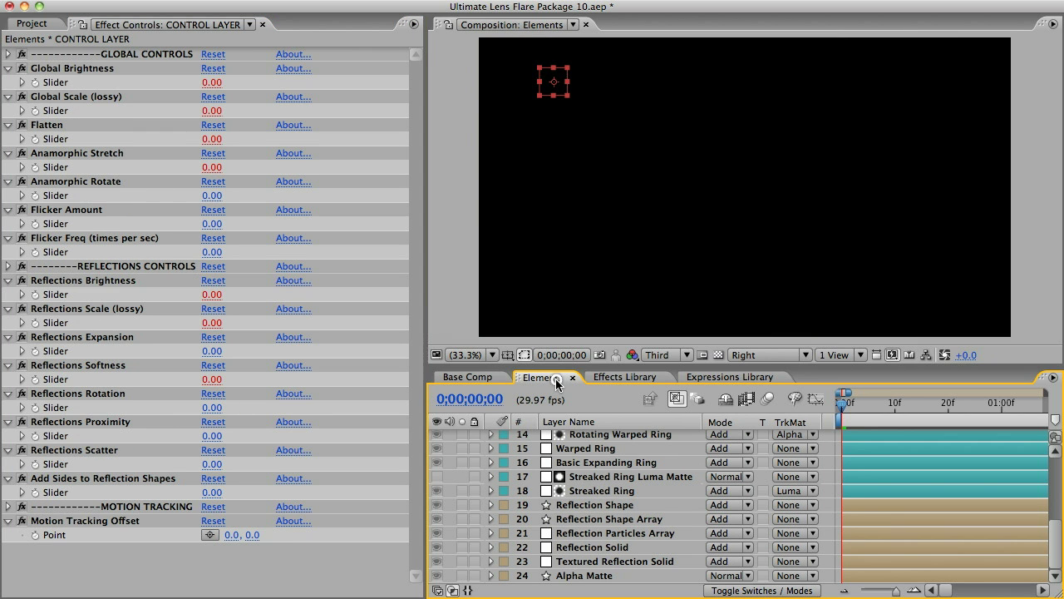
left_click(461, 533)
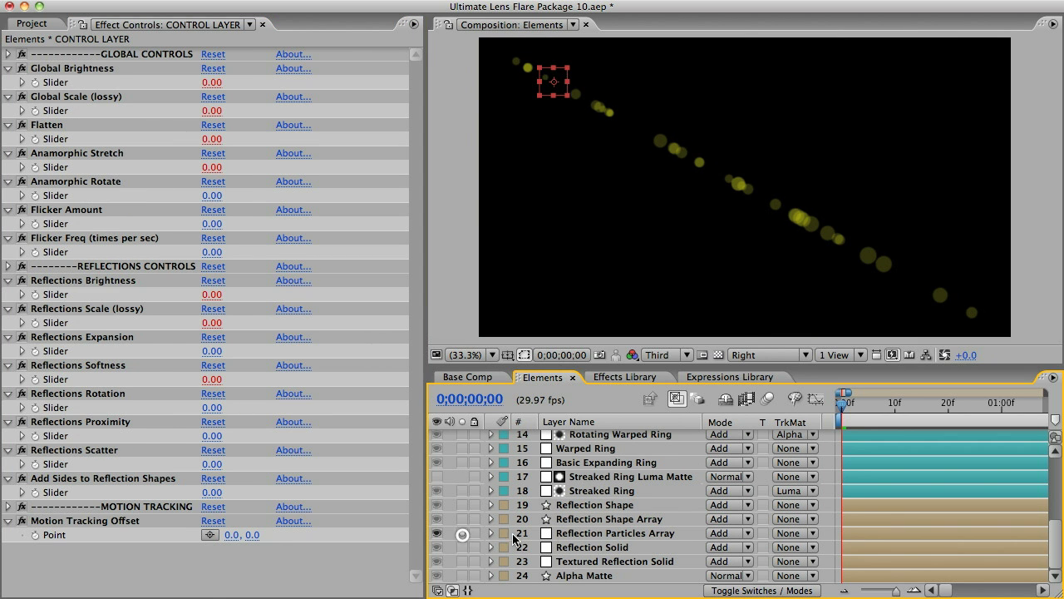
left_click(579, 533)
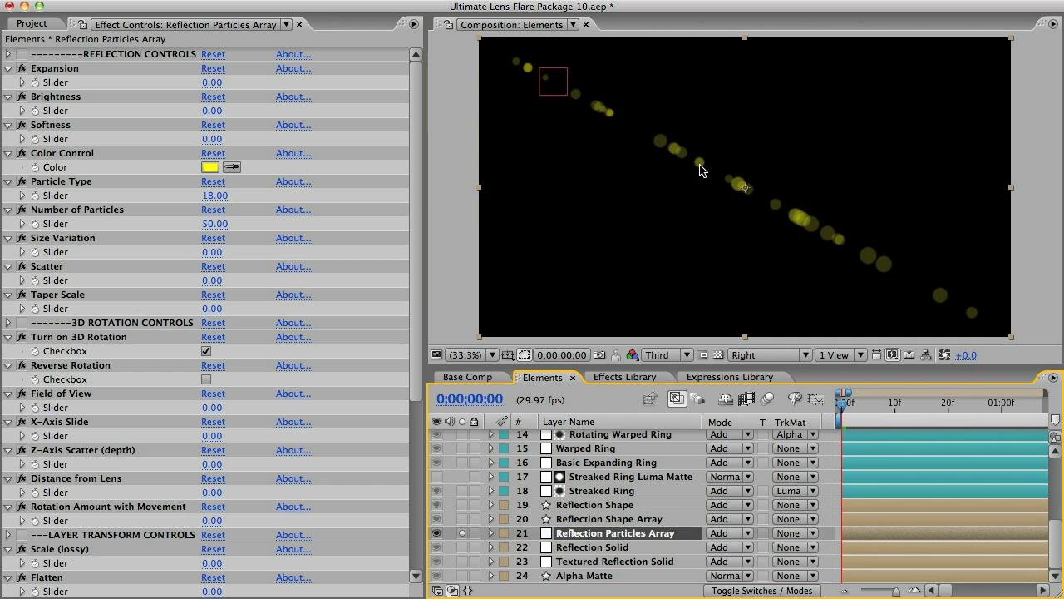
mouse_move(553, 83)
left_mouse_down()
mouse_move(780, 293)
mouse_move(799, 147)
mouse_move(550, 84)
left_mouse_up()
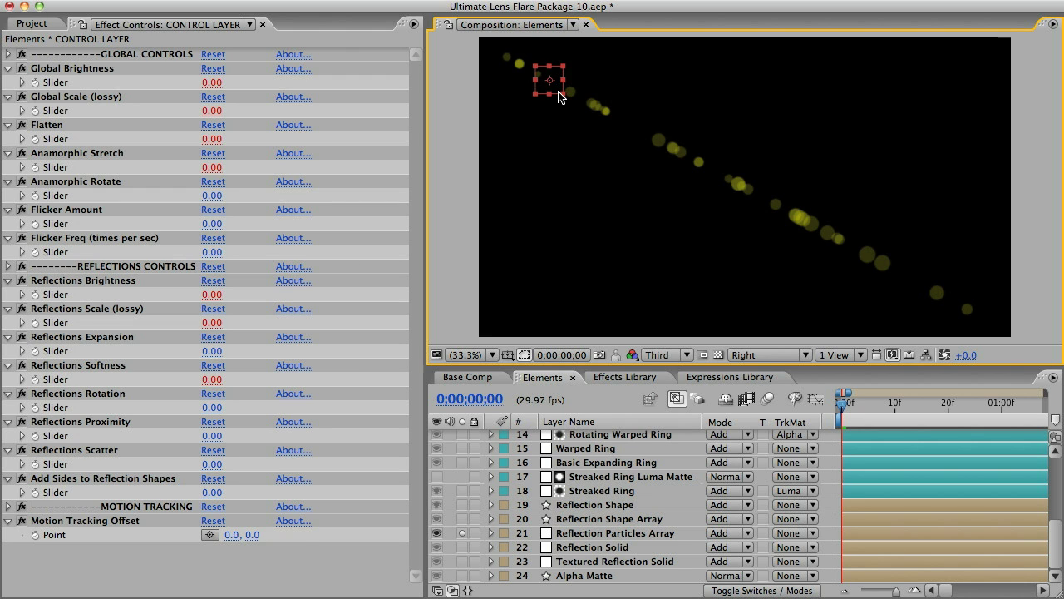
mouse_move(559, 97)
left_mouse_down()
mouse_move(648, 114)
mouse_move(568, 98)
left_mouse_up()
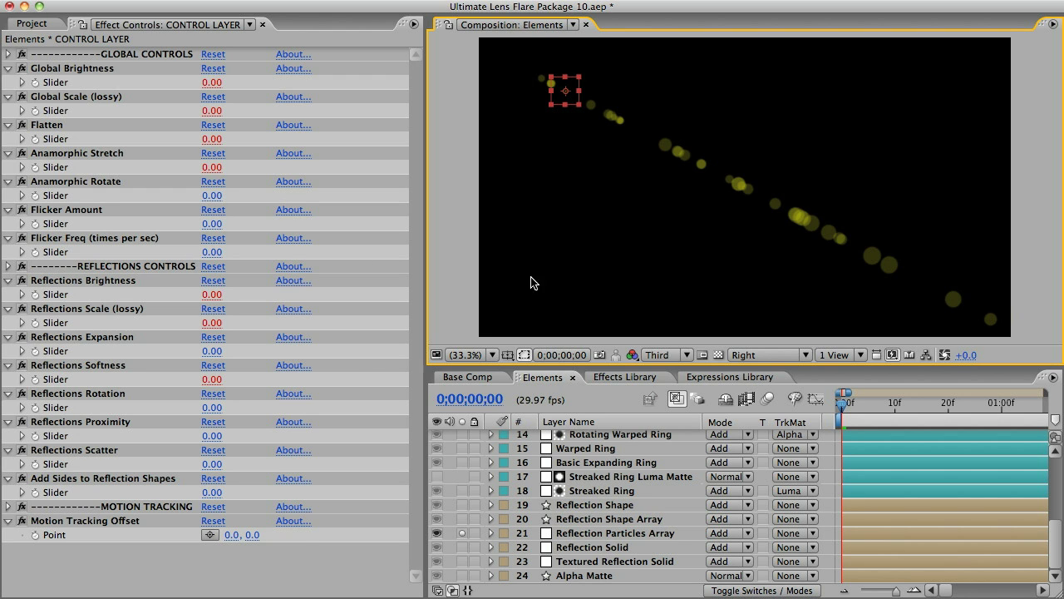
Step: Solo Reflection Shape Array instead of Reflection Particles Array and move CONTROL LAYER slightly downward
left_click(462, 533)
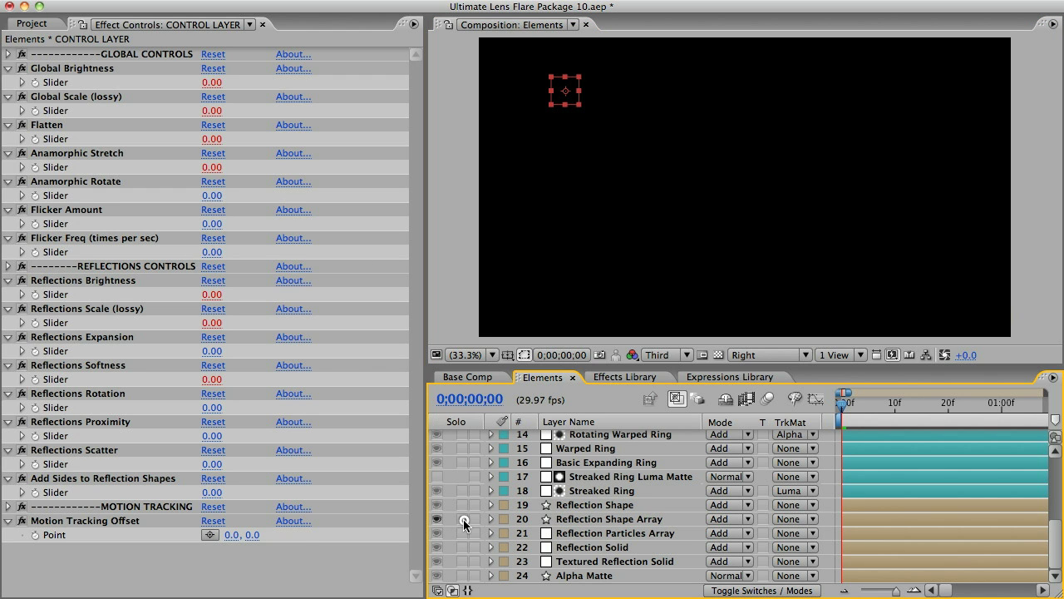
left_click(463, 519)
mouse_move(562, 84)
left_mouse_down()
mouse_move(836, 219)
mouse_move(1031, 340)
mouse_move(742, 174)
mouse_move(559, 103)
left_mouse_up()
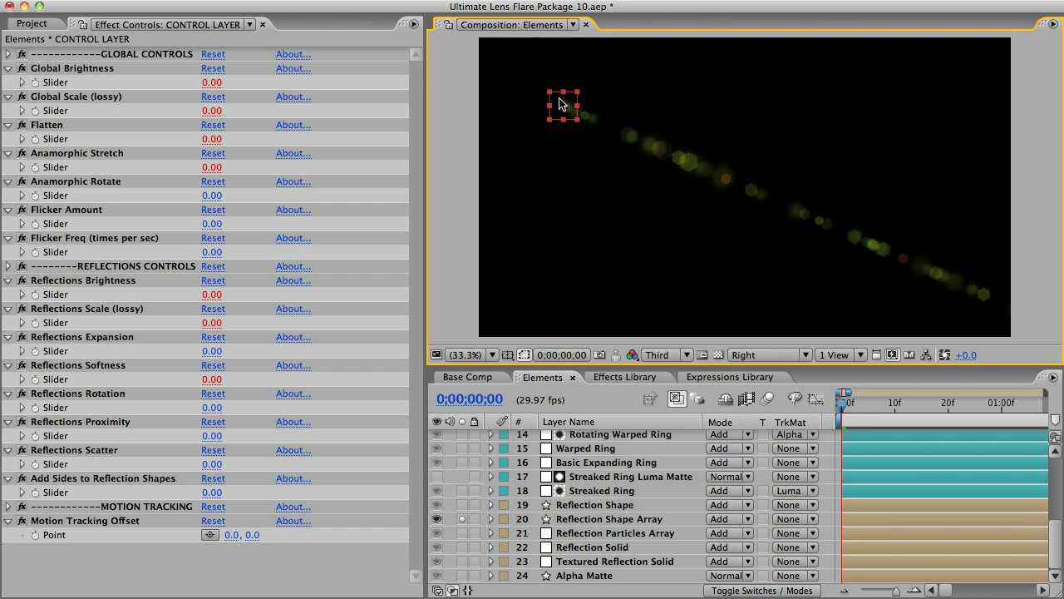